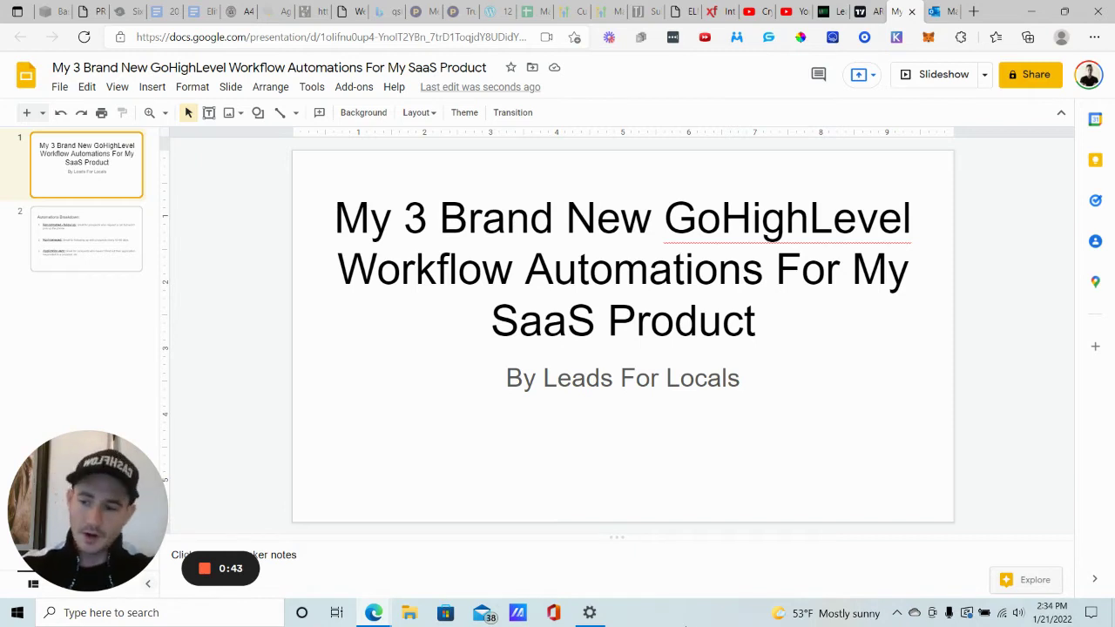
Show slide 2, Automations Breakdown, listing the Not contacted, Not interested and Application sent automations
{"action": "left_click", "coordinate": [87, 254]}
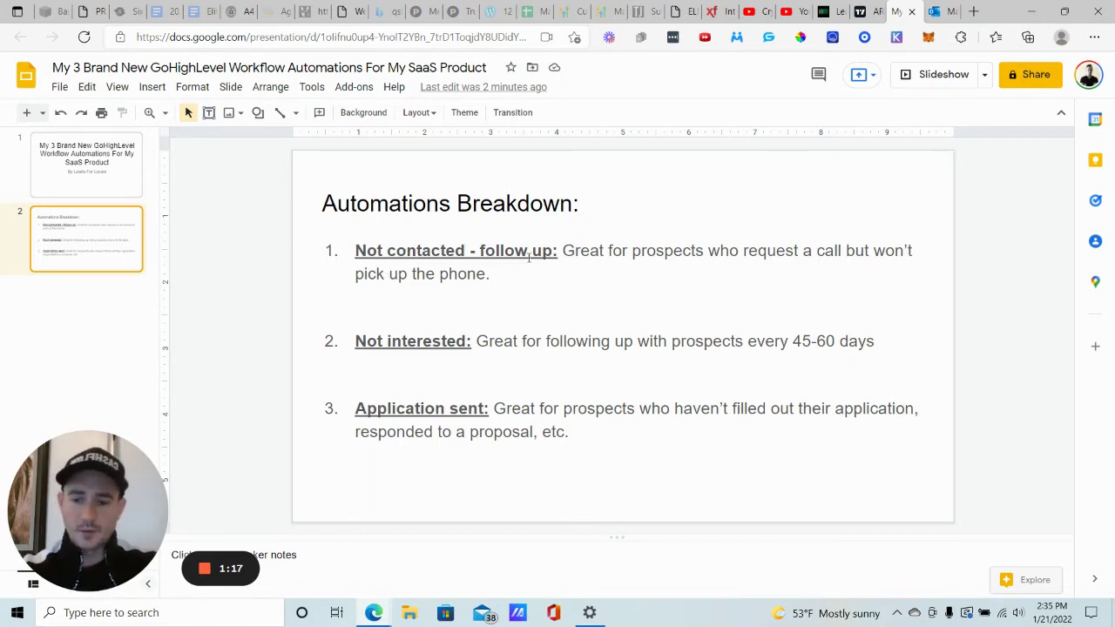
Switch to GoHighLevel's Opportunities board and scroll across the Business Funding pipeline's later stages
{"action": "left_click", "coordinate": [832, 6]}
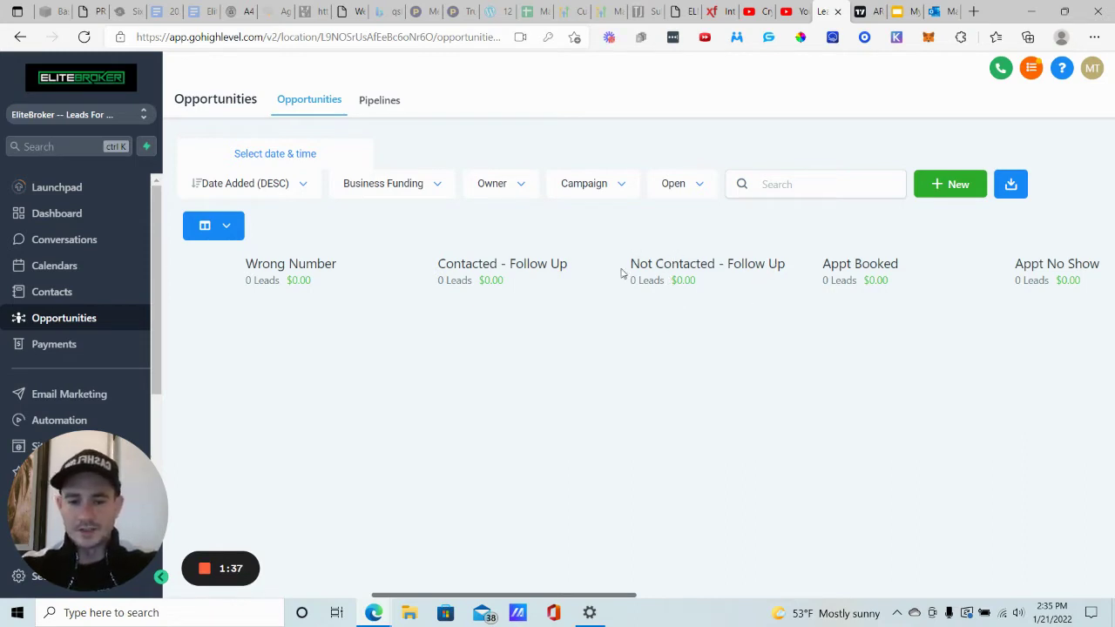
{"action": "scroll", "coordinate": [789, 329], "scroll_direction": "right", "scroll_amount": 3}
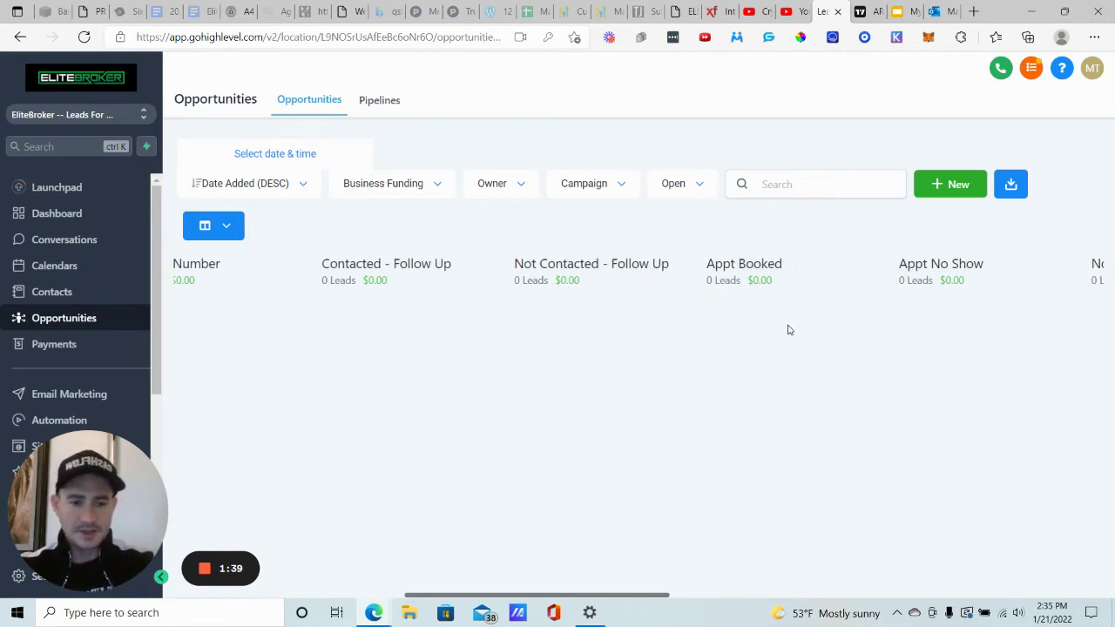
{"action": "scroll", "coordinate": [789, 329], "scroll_direction": "right", "scroll_amount": 8}
{"action": "scroll", "coordinate": [789, 329], "scroll_direction": "left", "scroll_amount": 5}
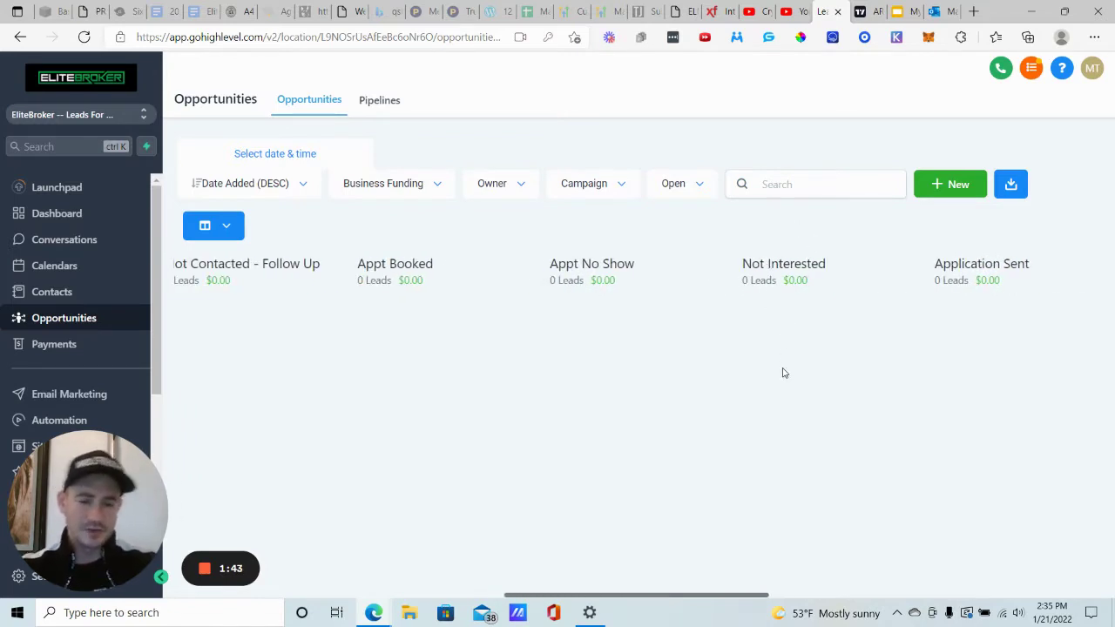
{"action": "scroll", "coordinate": [784, 373], "scroll_direction": "right", "scroll_amount": 3}
{"action": "scroll", "coordinate": [783, 372], "scroll_direction": "right", "scroll_amount": 9}
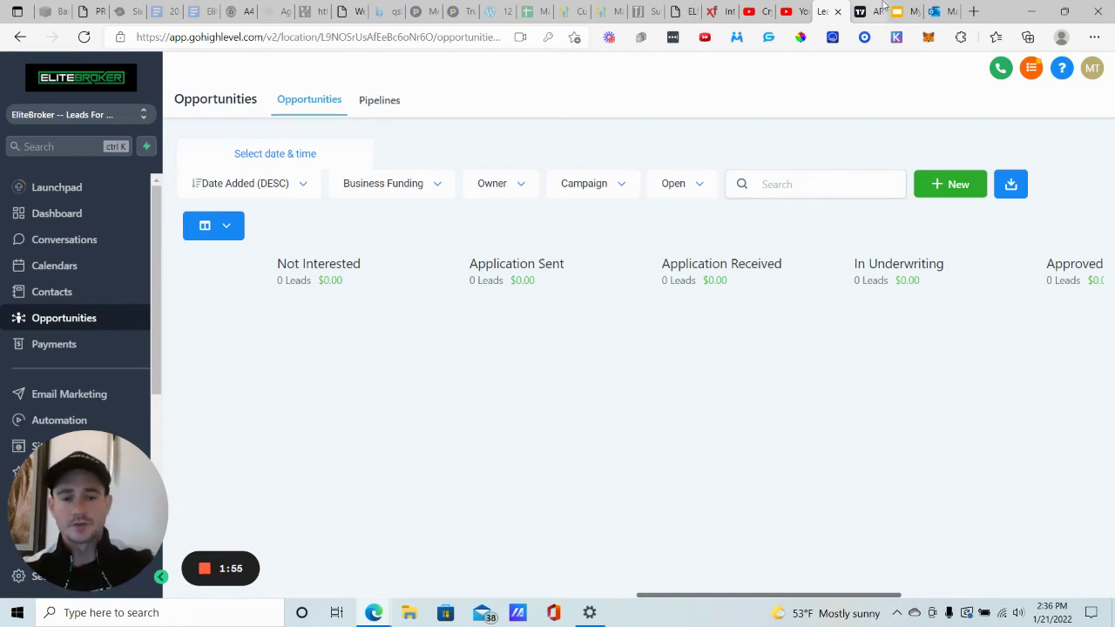
Return to the Google Slides tab showing the Automations Breakdown slide
{"action": "left_click", "coordinate": [908, 11]}
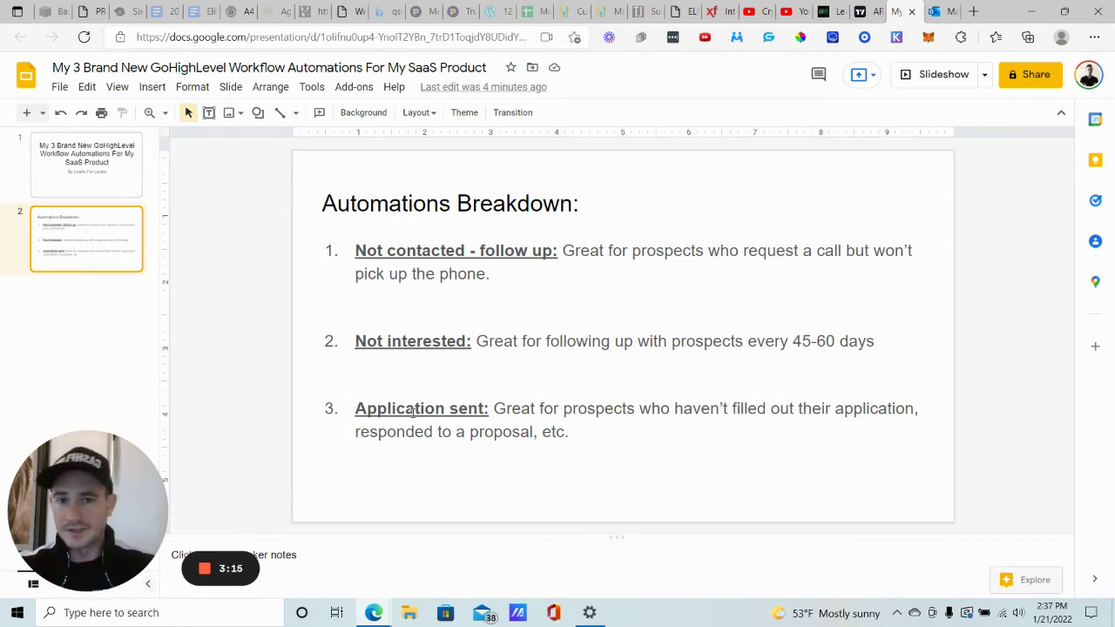
Switch back to GoHighLevel and open the Automation workflows area from the sidebar
{"action": "left_click", "coordinate": [832, 12]}
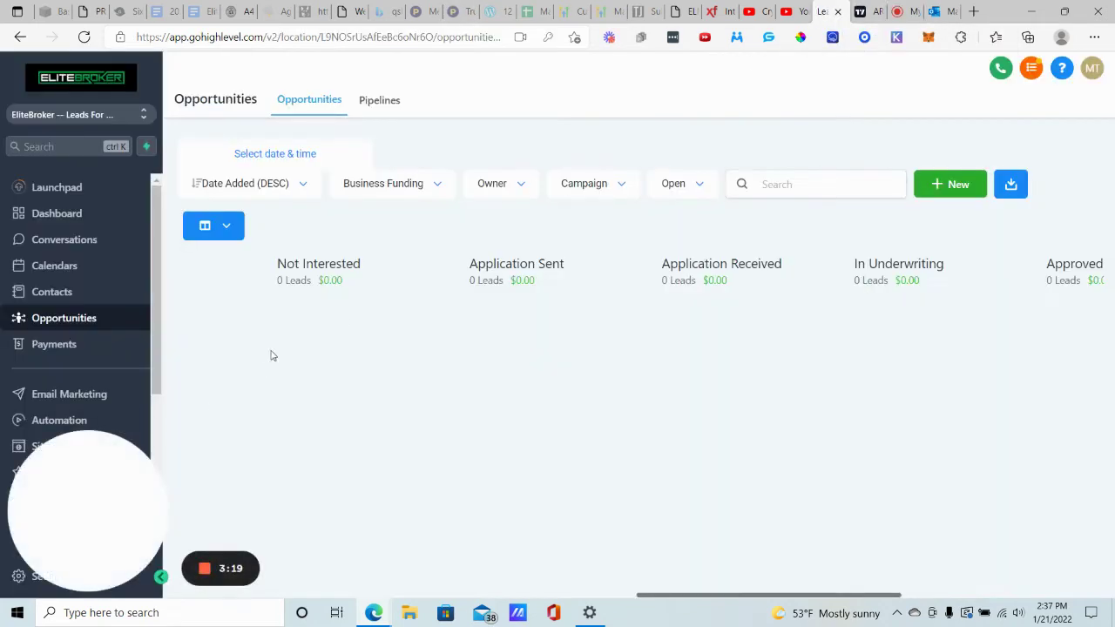
{"action": "mouse_move", "coordinate": [40, 525]}
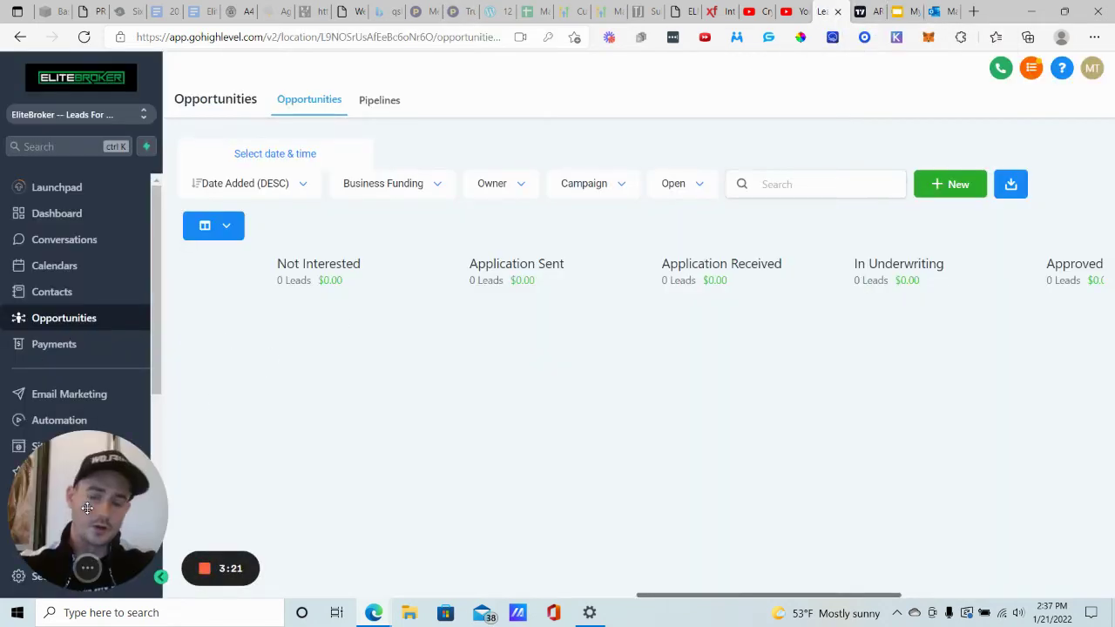
{"action": "left_click_drag", "start_coordinate": [87, 508], "coordinate": [315, 471]}
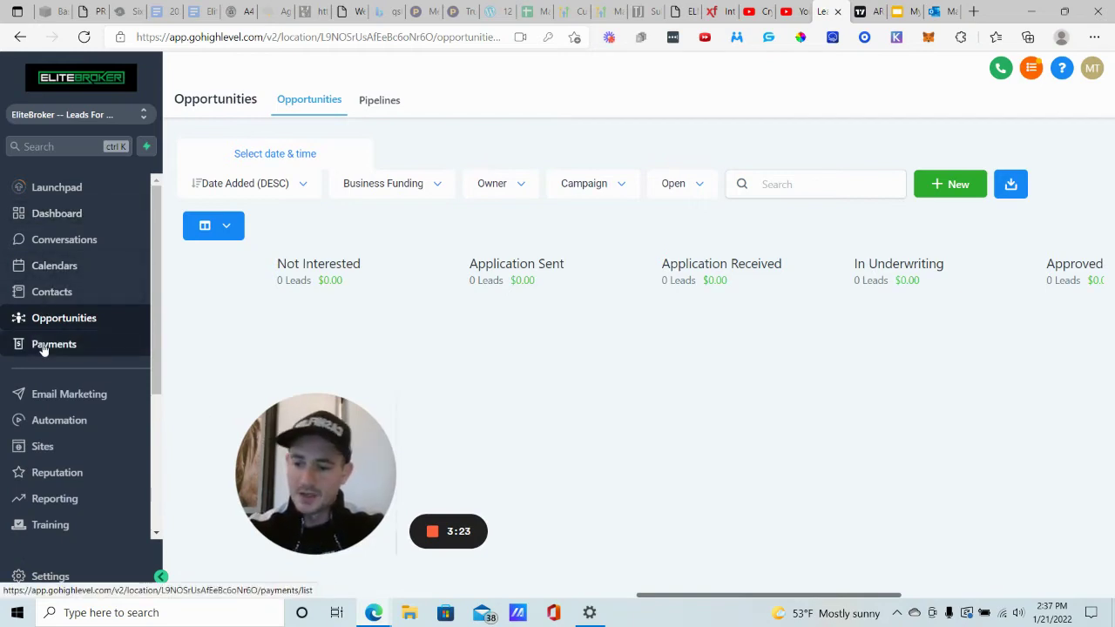
{"action": "left_click", "coordinate": [65, 419]}
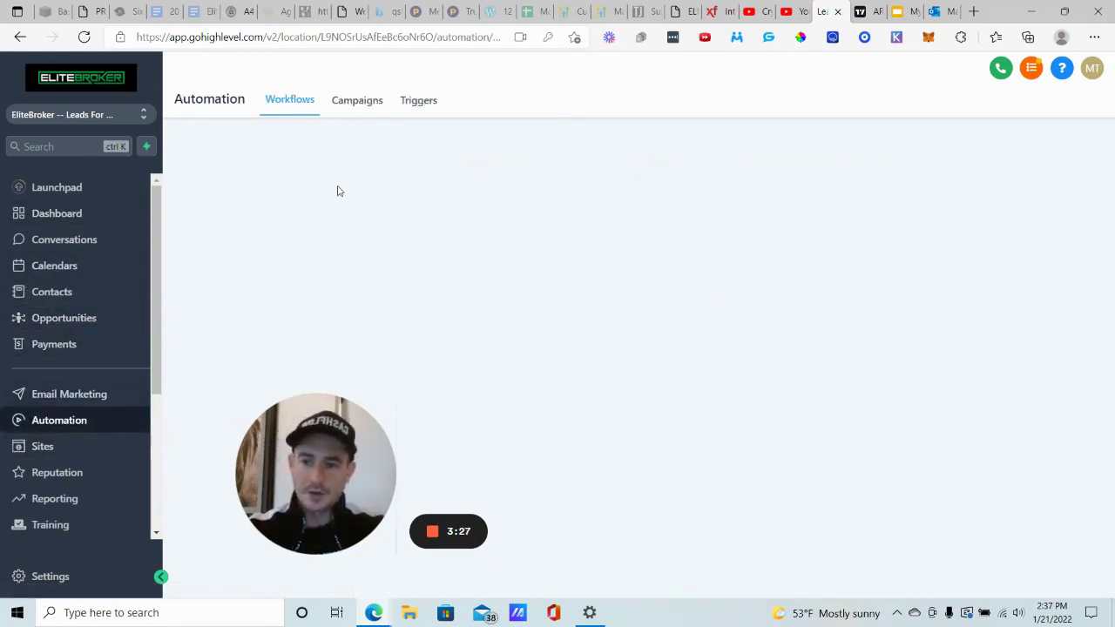
{"action": "left_click_drag", "start_coordinate": [314, 461], "coordinate": [96, 451]}
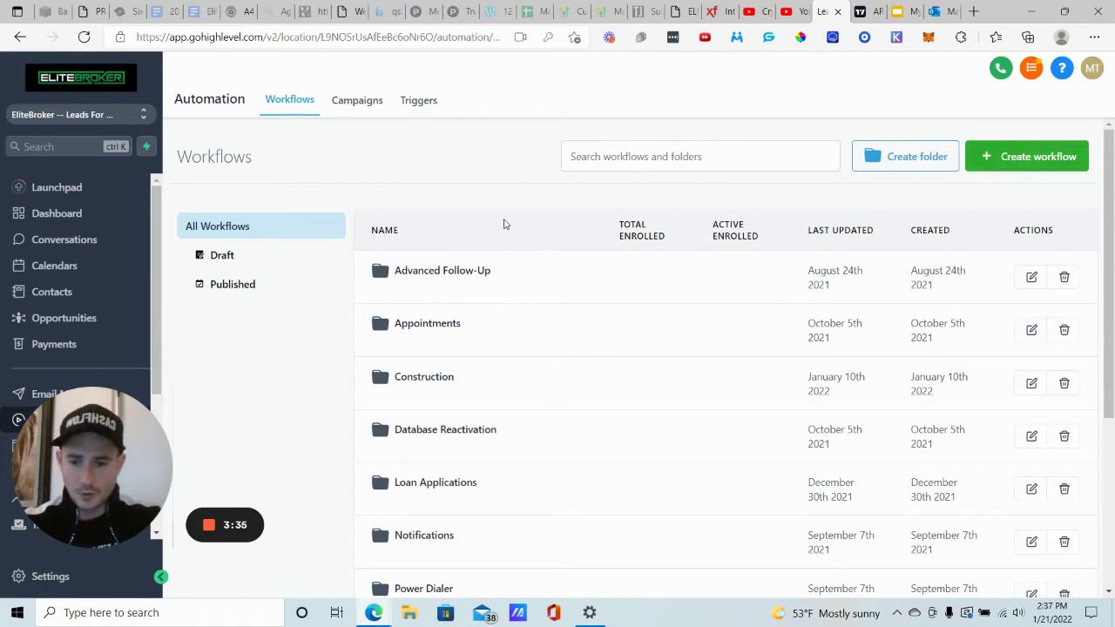
{"action": "scroll", "coordinate": [497, 223], "scroll_direction": "down", "scroll_amount": 4}
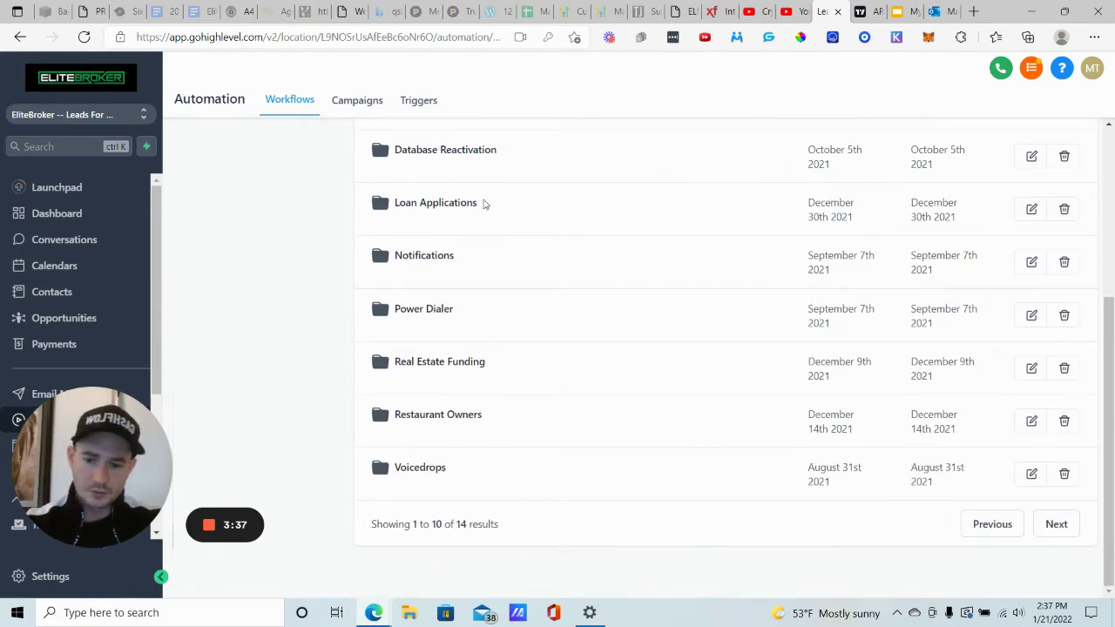
{"action": "scroll", "coordinate": [461, 353], "scroll_direction": "up", "scroll_amount": 4}
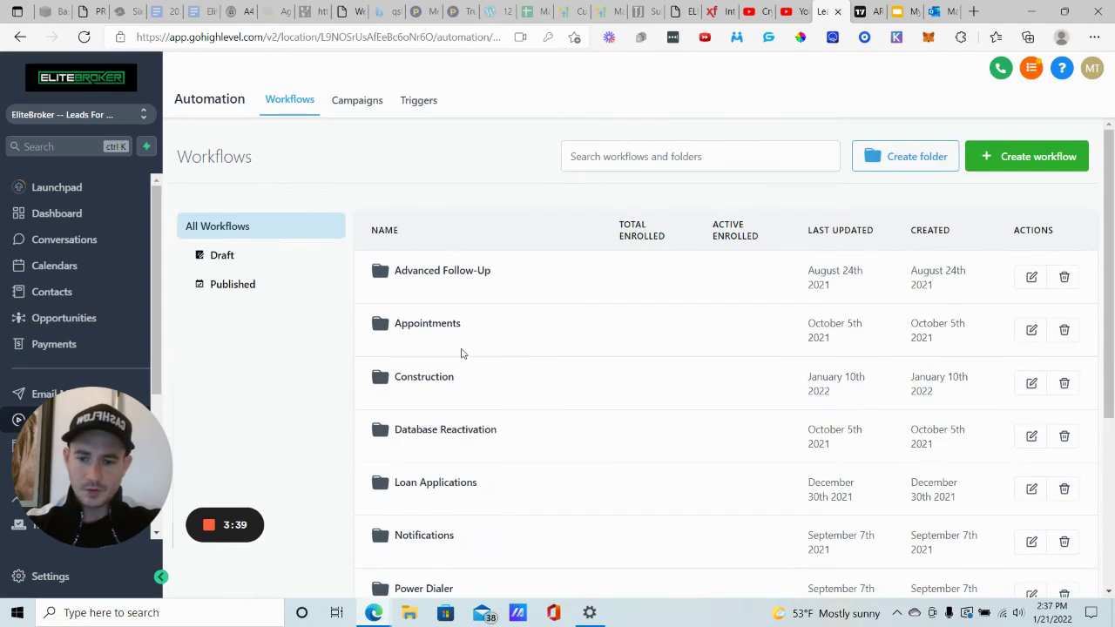
Open the Advanced Follow-Up folder and scan its workflows, briefly checking the slide
{"action": "left_click", "coordinate": [445, 268]}
{"action": "scroll", "coordinate": [447, 264], "scroll_direction": "down", "scroll_amount": 4}
{"action": "scroll", "coordinate": [448, 262], "scroll_direction": "up", "scroll_amount": 1}
{"action": "scroll", "coordinate": [450, 263], "scroll_direction": "down", "scroll_amount": 2}
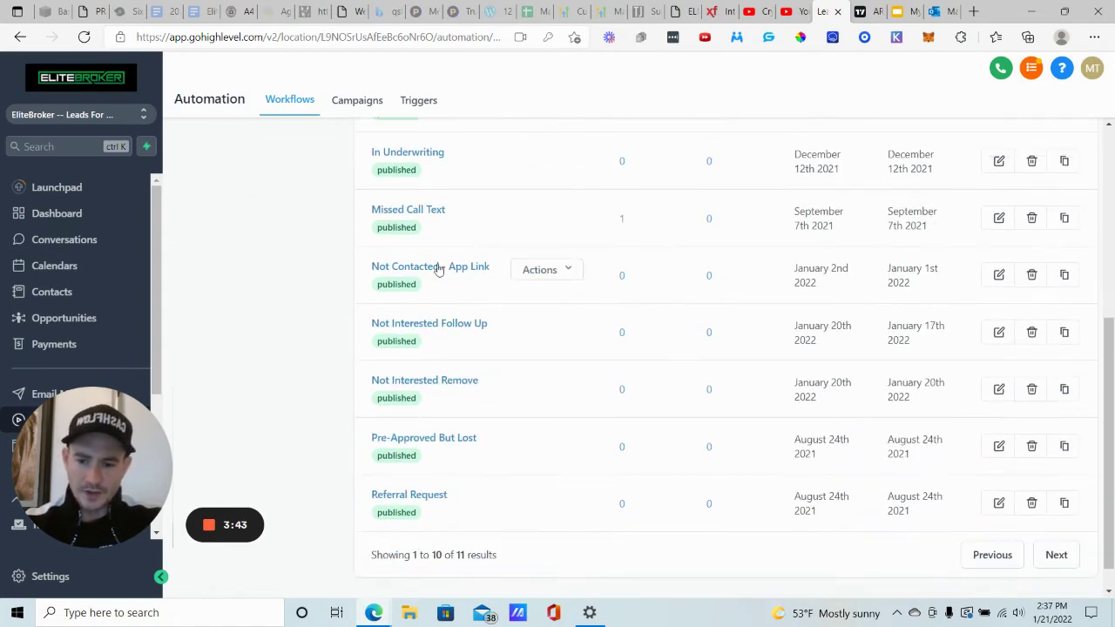
{"action": "left_click", "coordinate": [910, 11]}
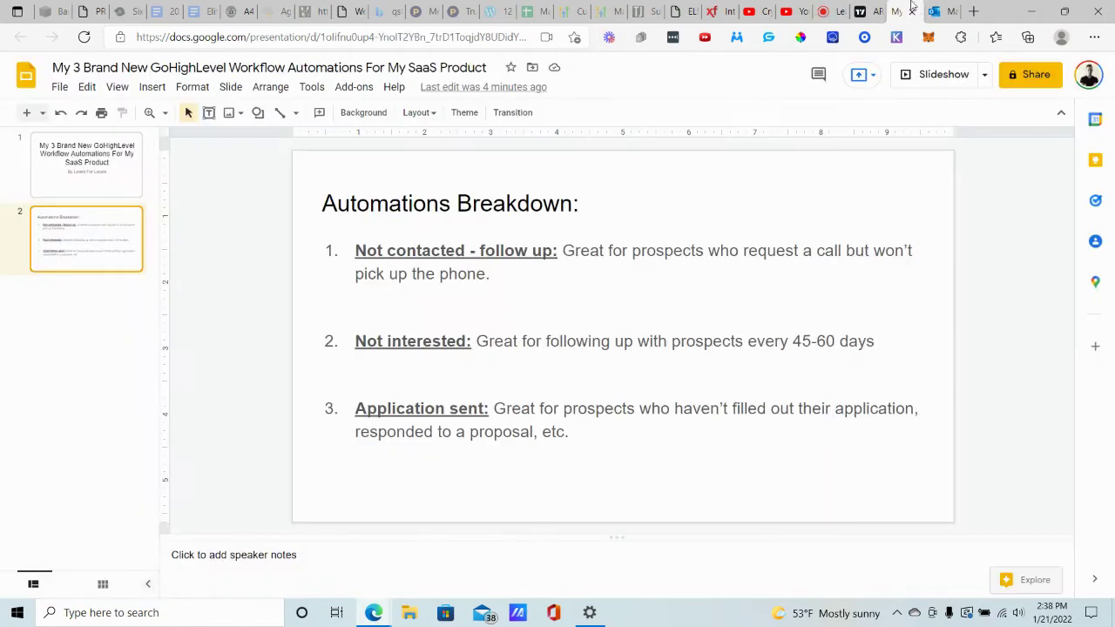
{"action": "left_click", "coordinate": [827, 12]}
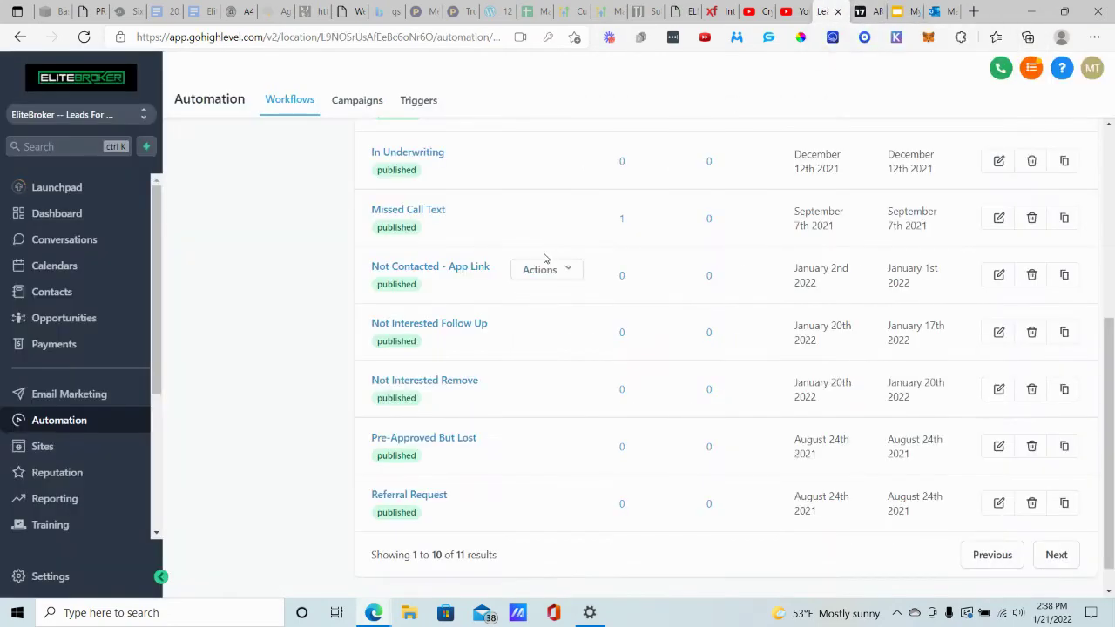
Open Not Contacted - App Link, browse CRM trigger types, and inspect its third Pipeline Stage Changed trigger
{"action": "left_click", "coordinate": [436, 269]}
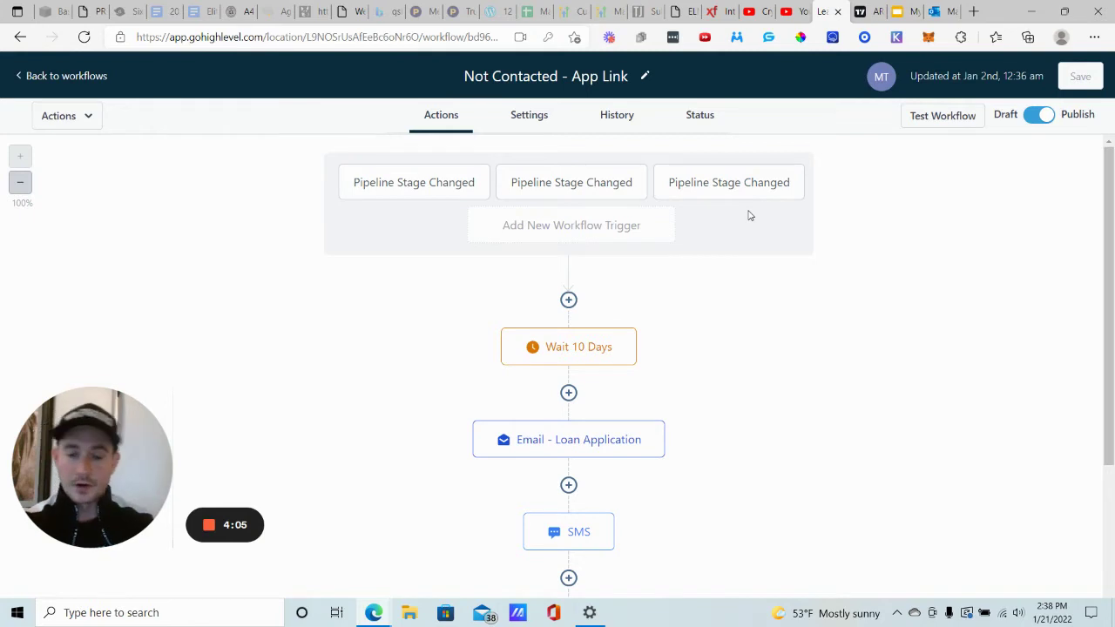
{"action": "left_click", "coordinate": [524, 238]}
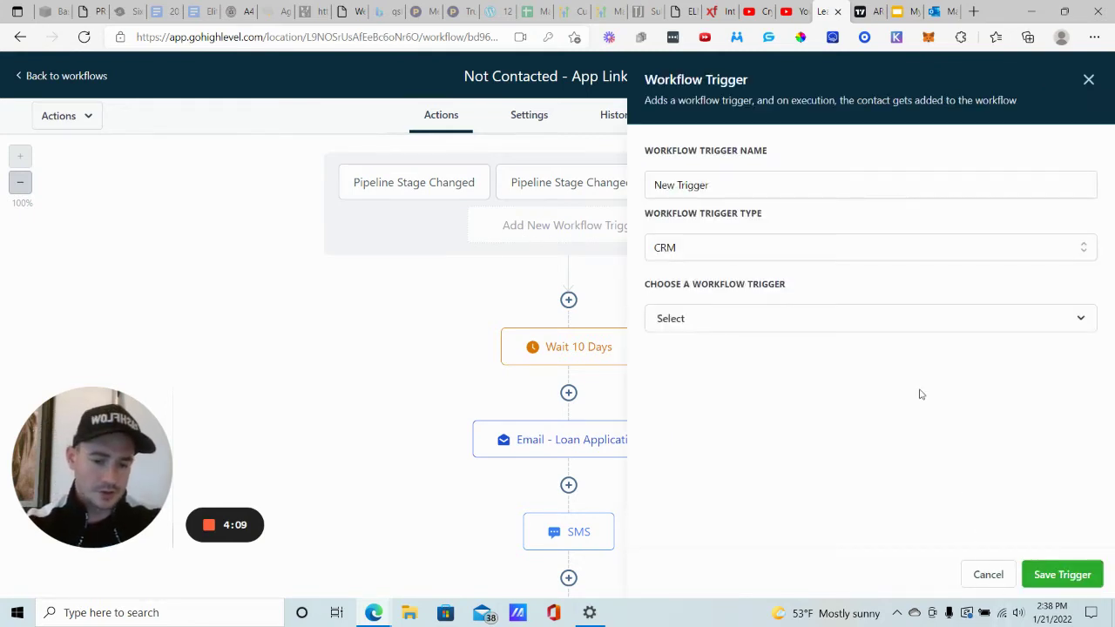
{"action": "left_click", "coordinate": [684, 250]}
{"action": "left_click", "coordinate": [684, 250]}
{"action": "left_click", "coordinate": [697, 327]}
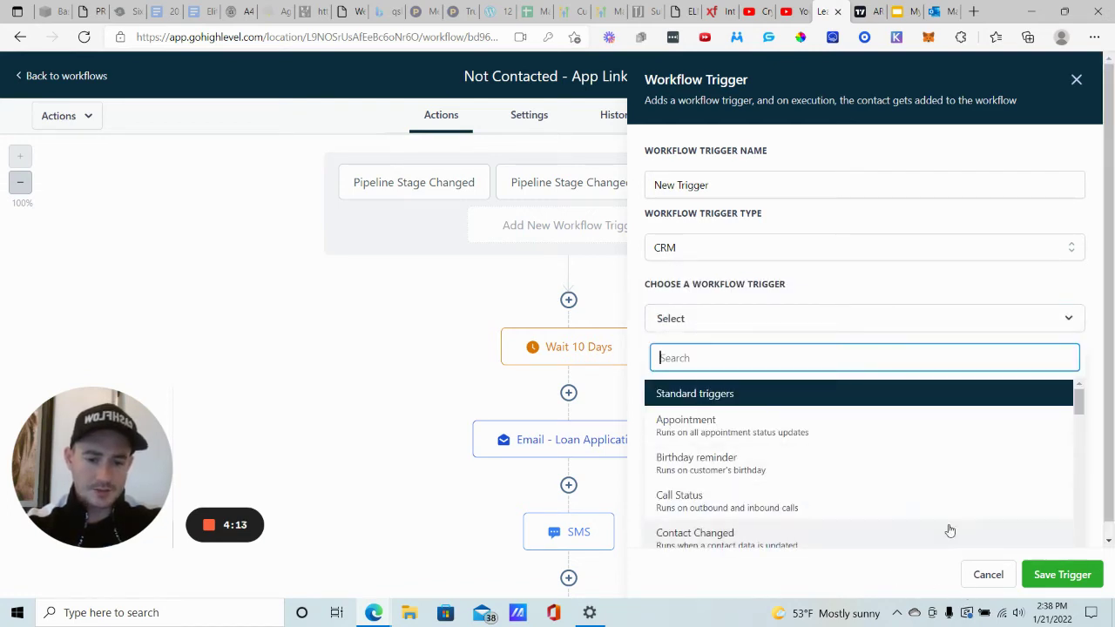
{"action": "scroll", "coordinate": [800, 399], "scroll_direction": "down", "scroll_amount": 4}
{"action": "scroll", "coordinate": [795, 403], "scroll_direction": "down", "scroll_amount": 3}
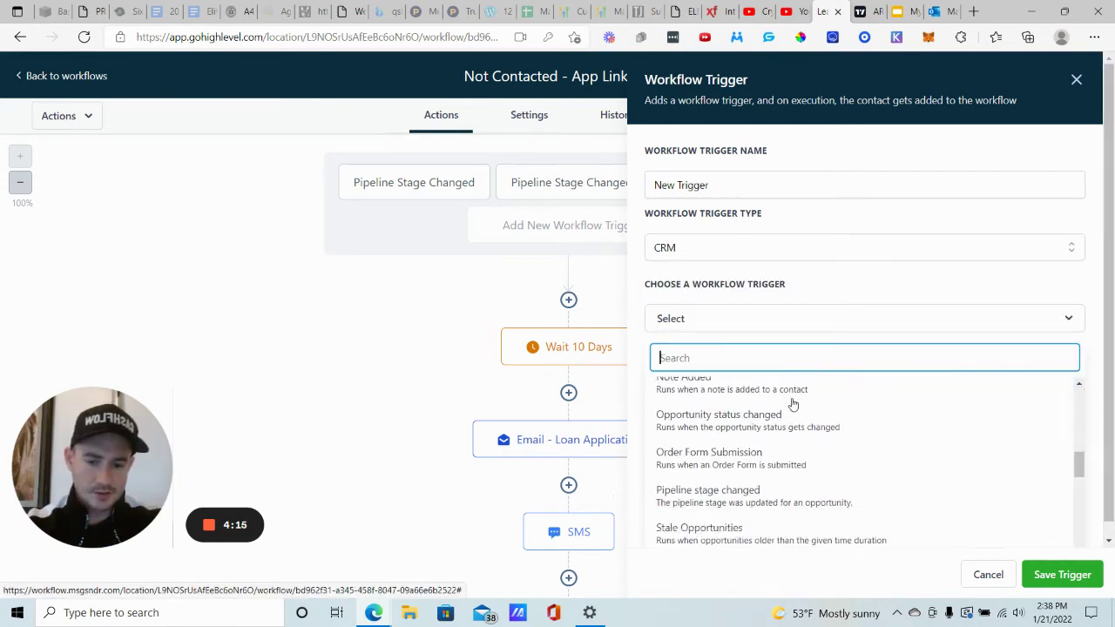
{"action": "left_click", "coordinate": [989, 576]}
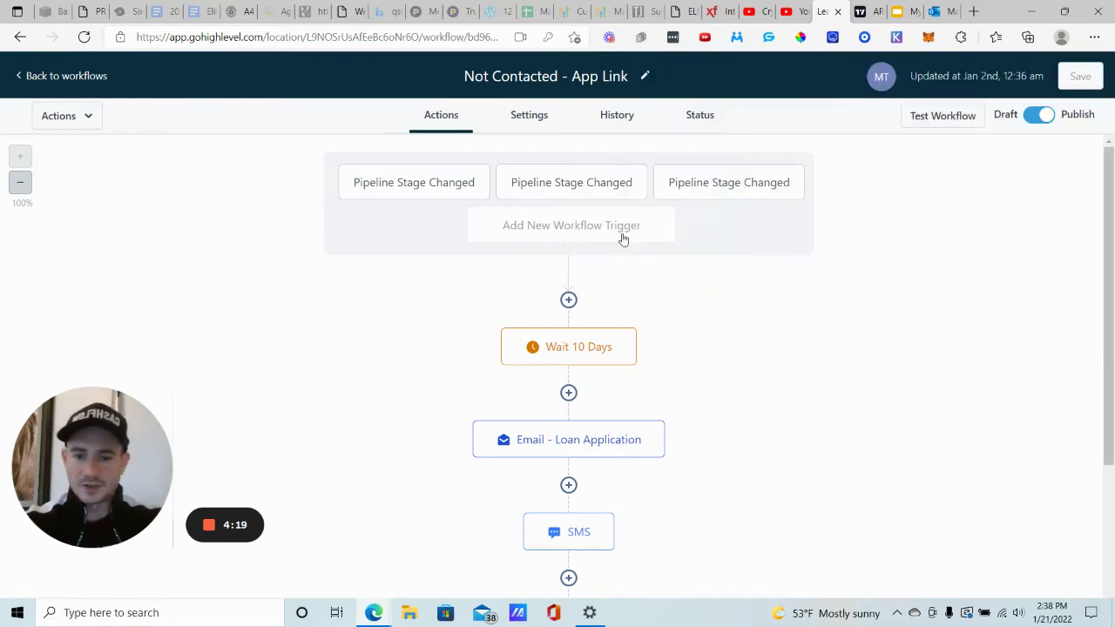
{"action": "left_click", "coordinate": [735, 185]}
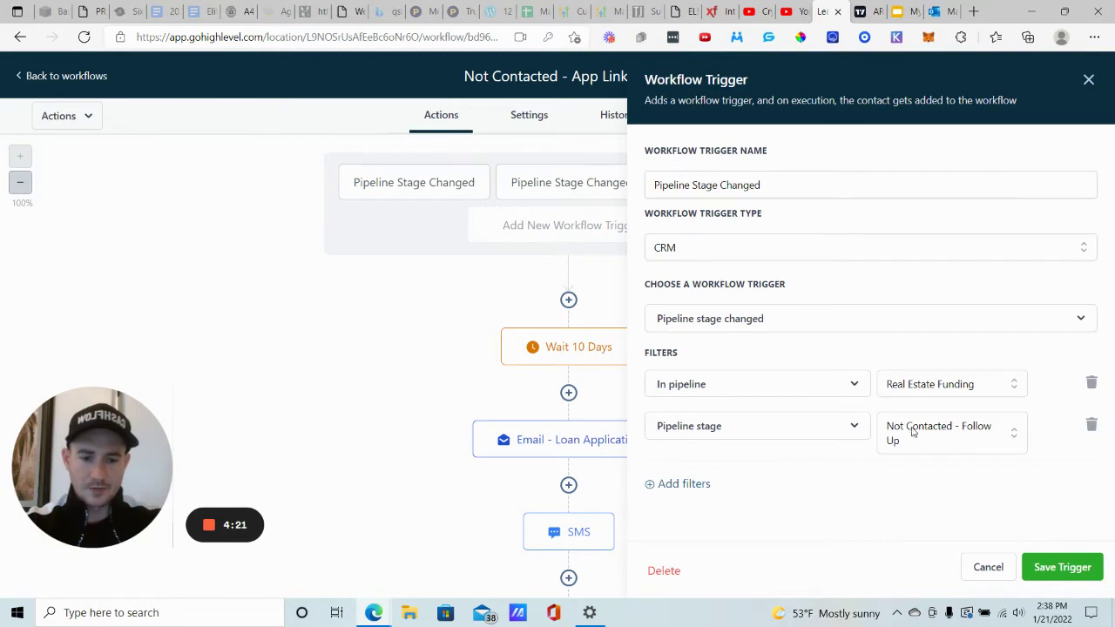
{"action": "left_click", "coordinate": [985, 569]}
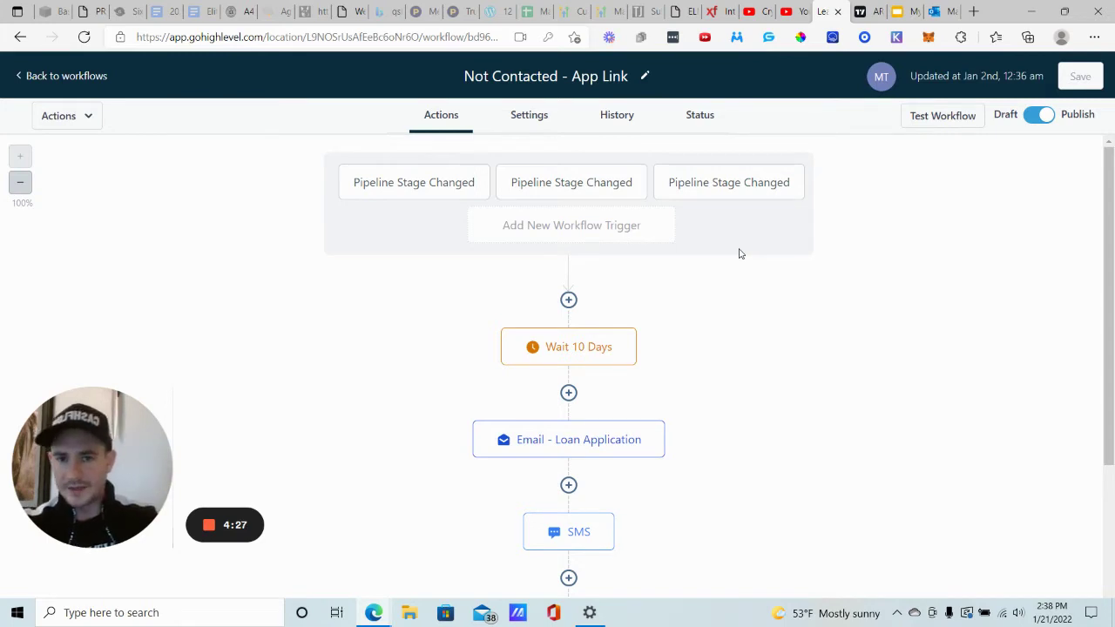
{"action": "scroll", "coordinate": [762, 234], "scroll_direction": "down", "scroll_amount": 1}
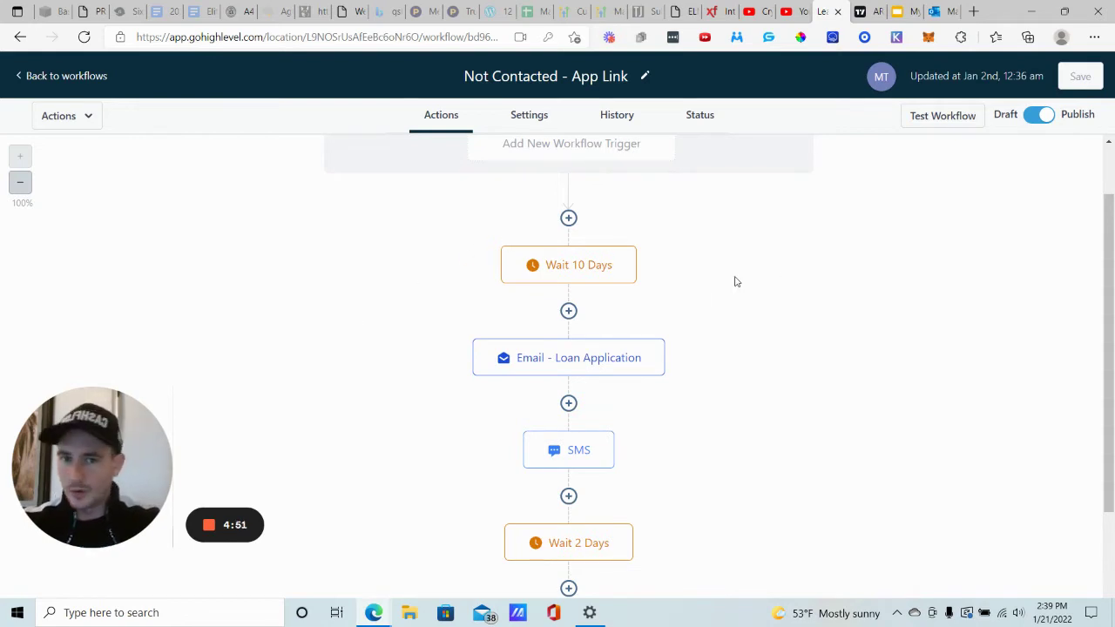
{"action": "scroll", "coordinate": [706, 276], "scroll_direction": "down", "scroll_amount": 2}
{"action": "scroll", "coordinate": [727, 264], "scroll_direction": "up", "scroll_amount": 1}
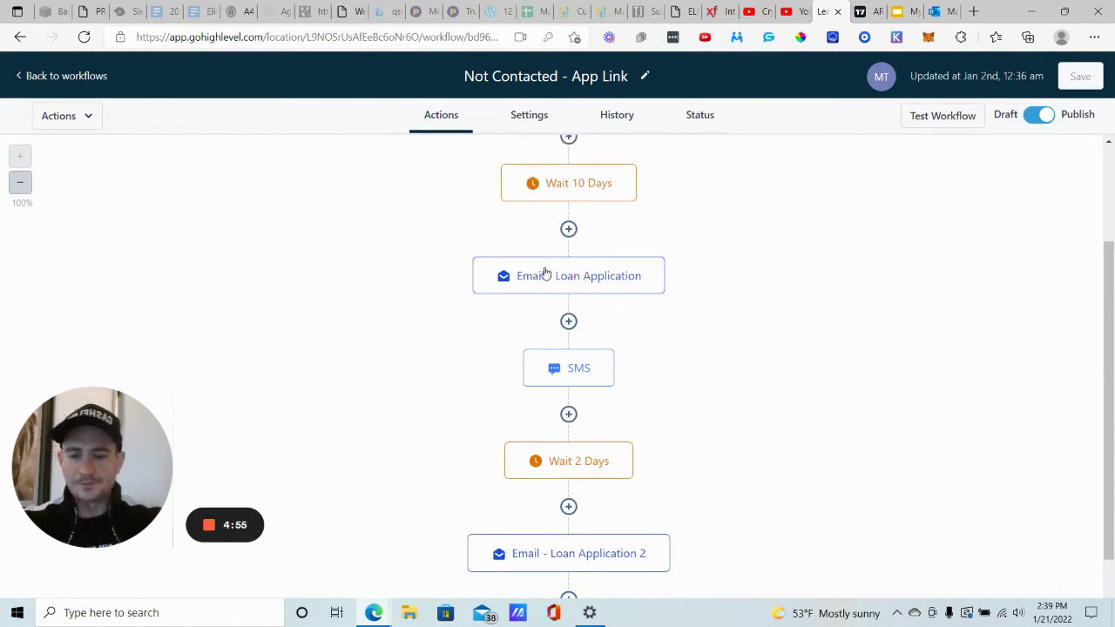
{"action": "left_click", "coordinate": [587, 362]}
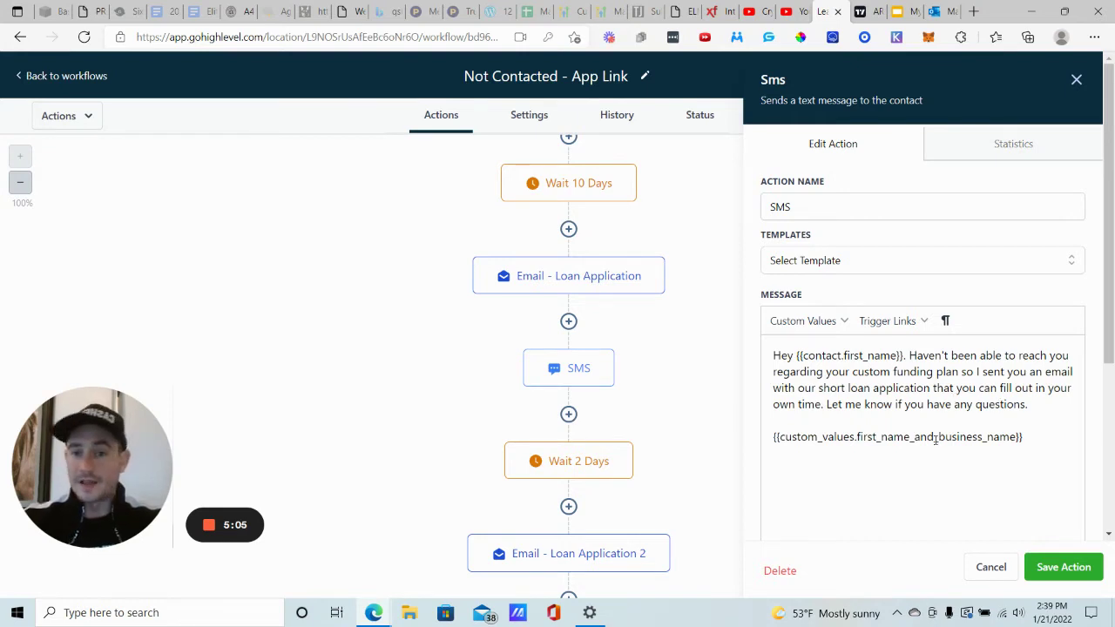
Close the SMS step unchanged, scroll the canvas, and go back to the Advanced Follow-Up list
{"action": "left_click", "coordinate": [990, 567]}
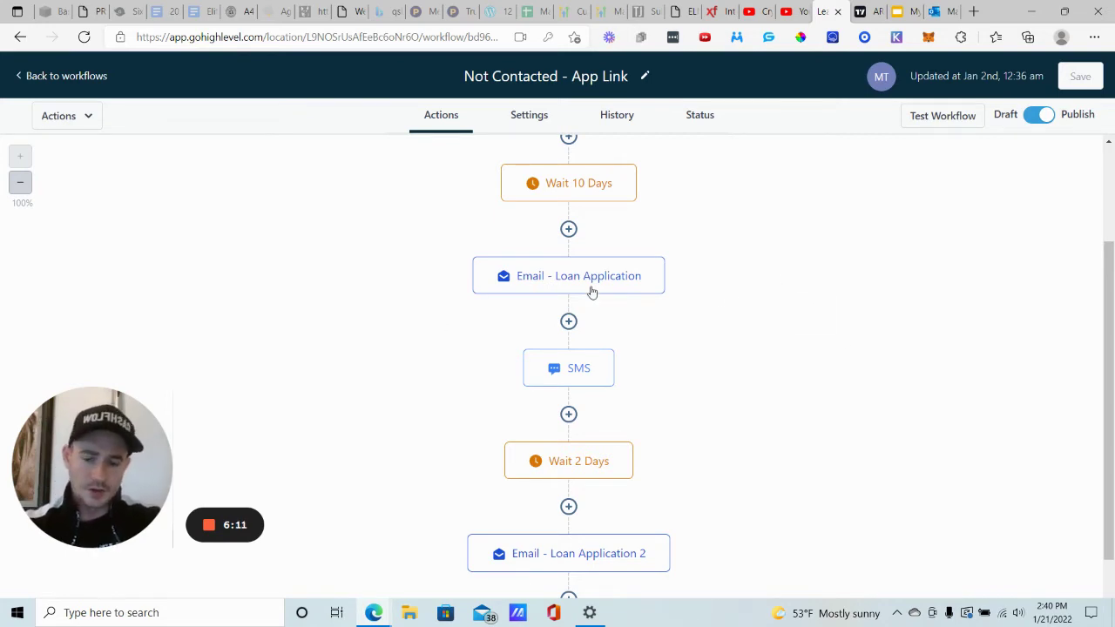
{"action": "scroll", "coordinate": [796, 351], "scroll_direction": "down", "scroll_amount": 2}
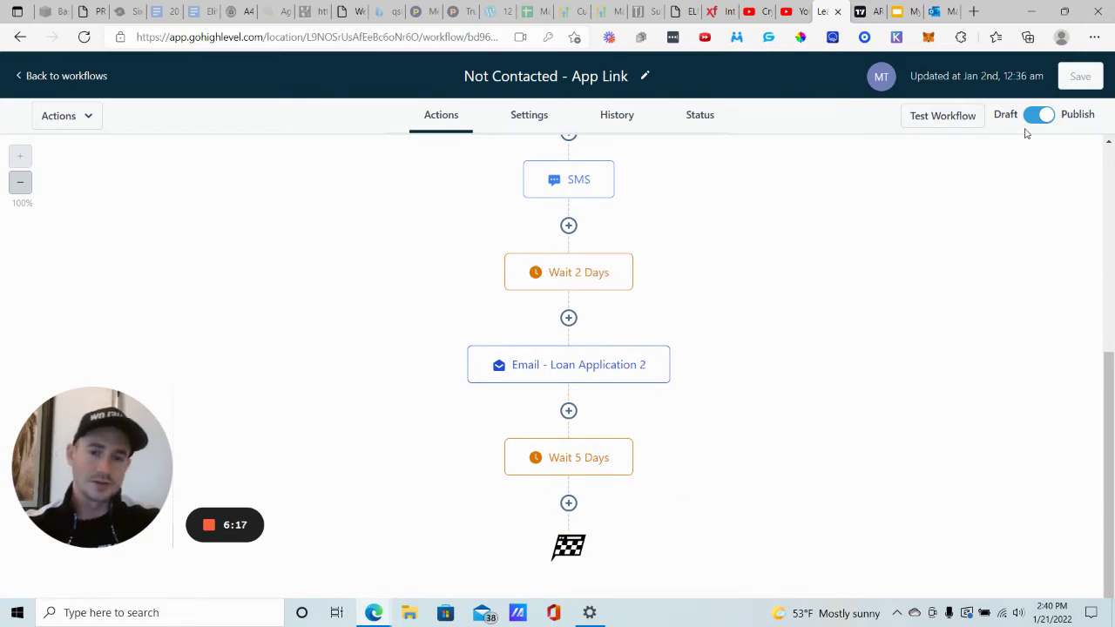
{"action": "scroll", "coordinate": [600, 266], "scroll_direction": "up", "scroll_amount": 2}
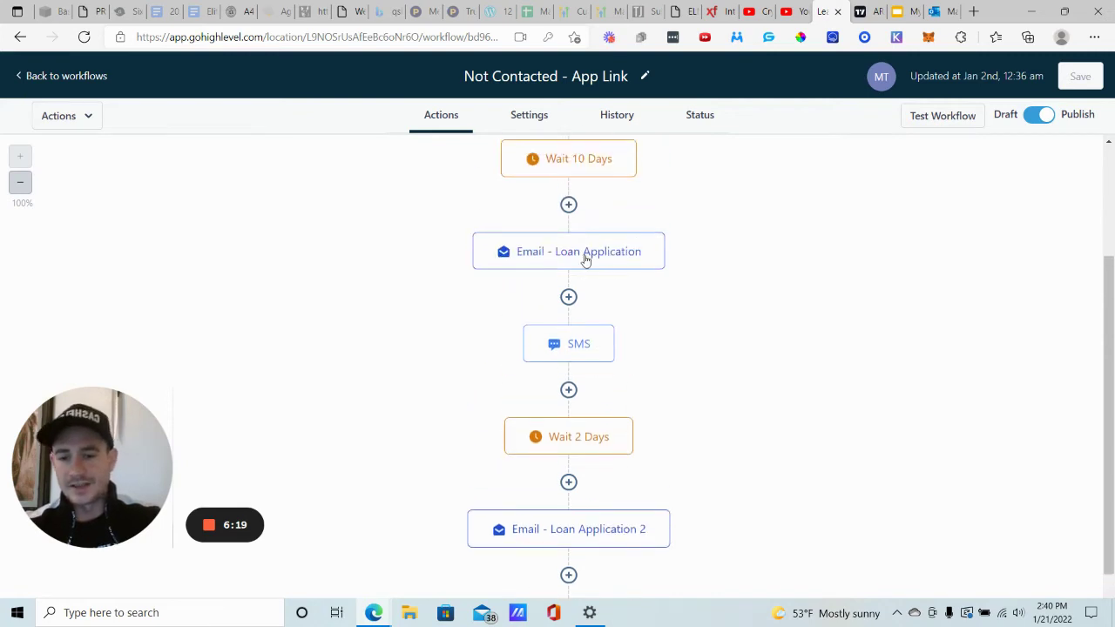
{"action": "left_click", "coordinate": [42, 77]}
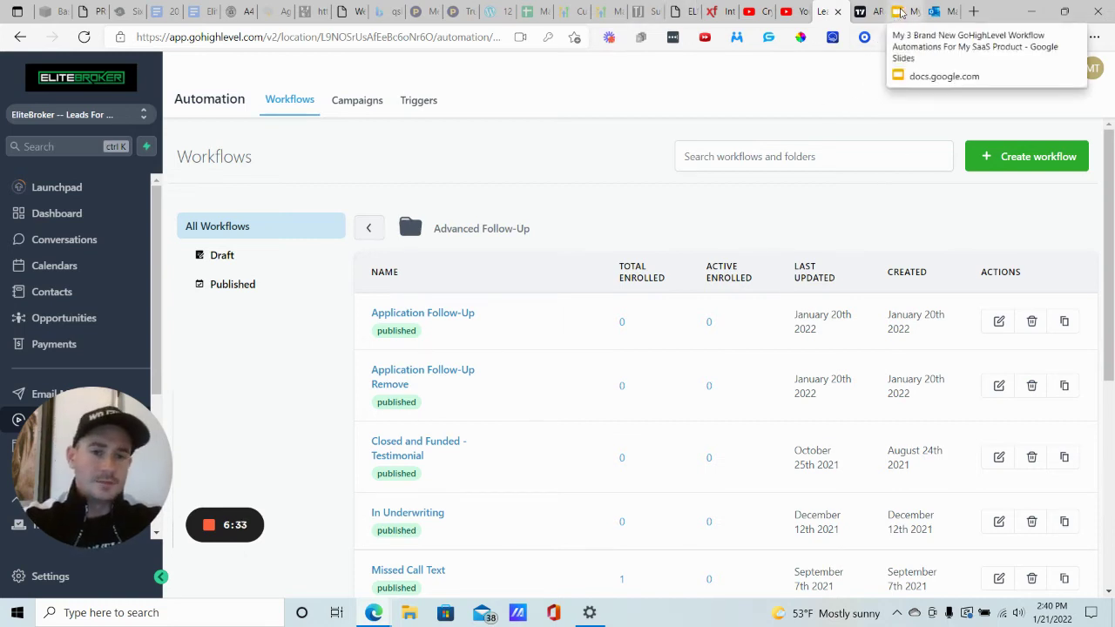
Open Not Interested Follow Up, showing four Pipeline Stage Changed triggers, Wait 45 Days, Email, SMS
{"action": "left_click", "coordinate": [896, 13]}
{"action": "left_click", "coordinate": [810, 8]}
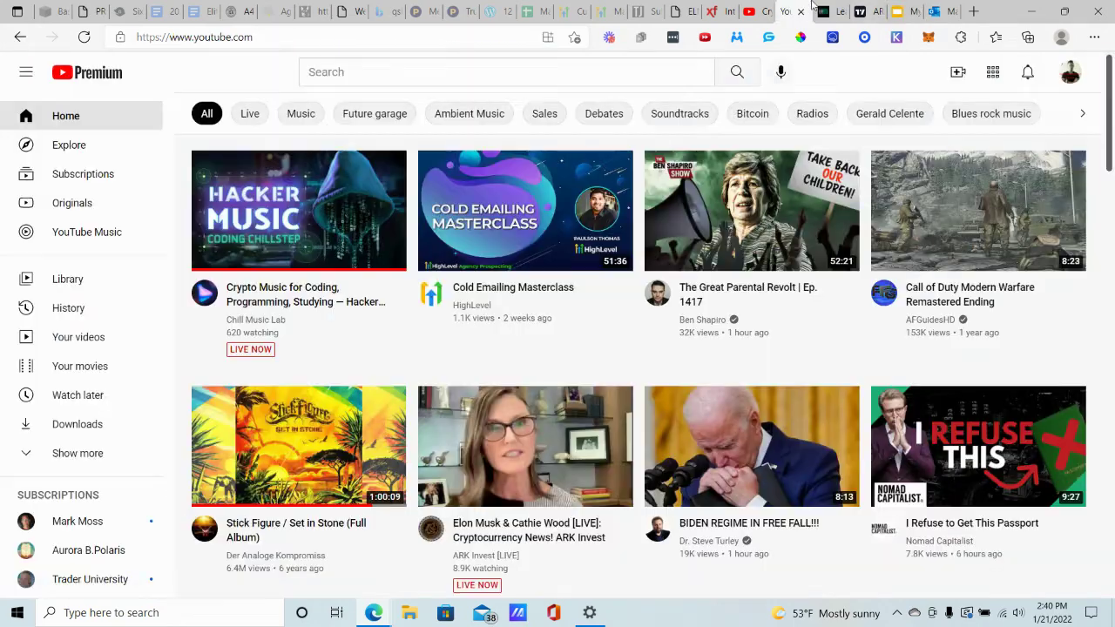
{"action": "left_click", "coordinate": [829, 11]}
{"action": "scroll", "coordinate": [419, 351], "scroll_direction": "down", "scroll_amount": 5}
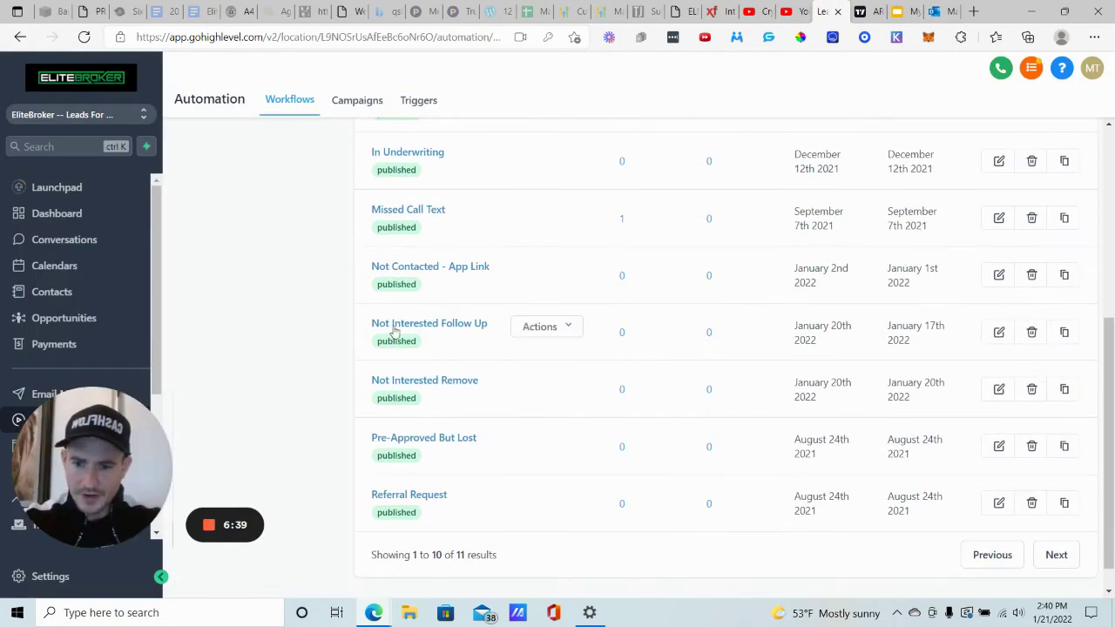
{"action": "left_click", "coordinate": [433, 325]}
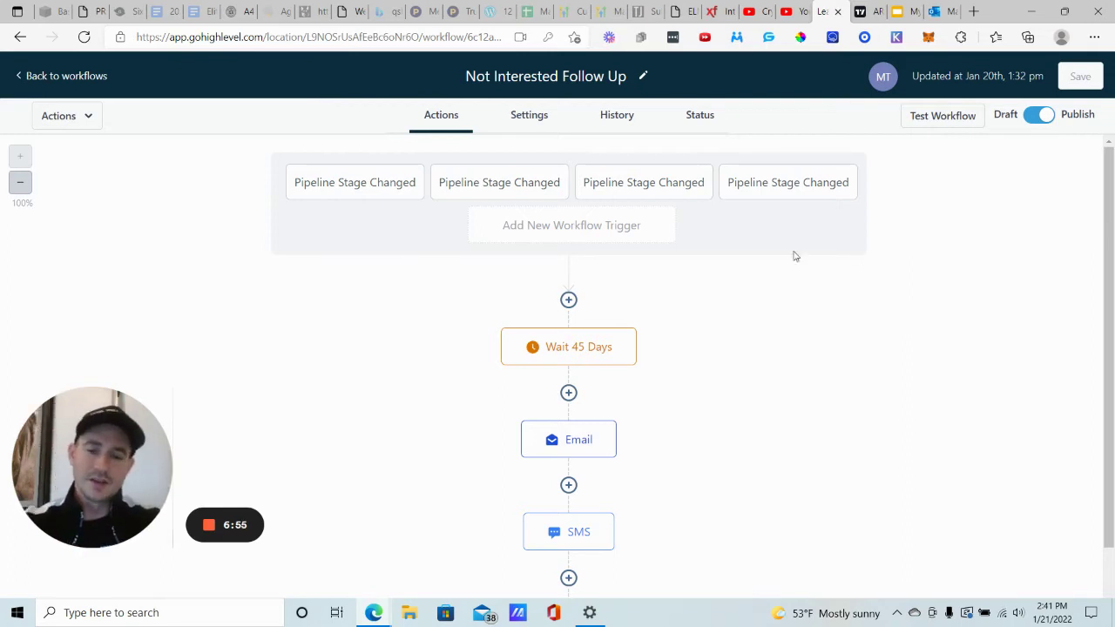
{"action": "left_click", "coordinate": [591, 229]}
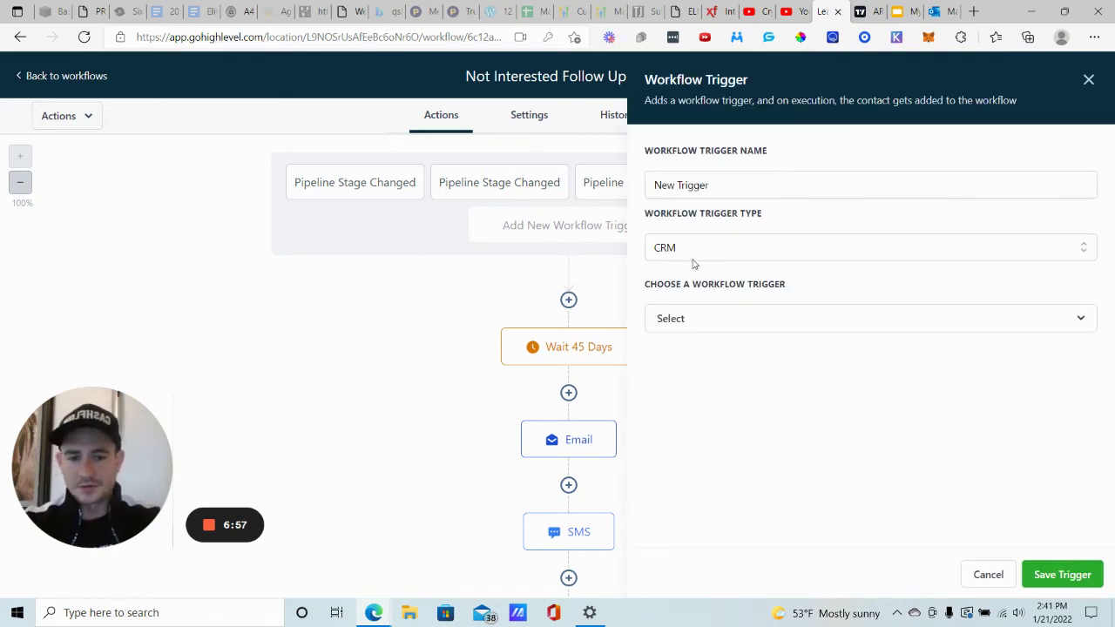
{"action": "left_click", "coordinate": [986, 576]}
{"action": "left_click", "coordinate": [791, 185]}
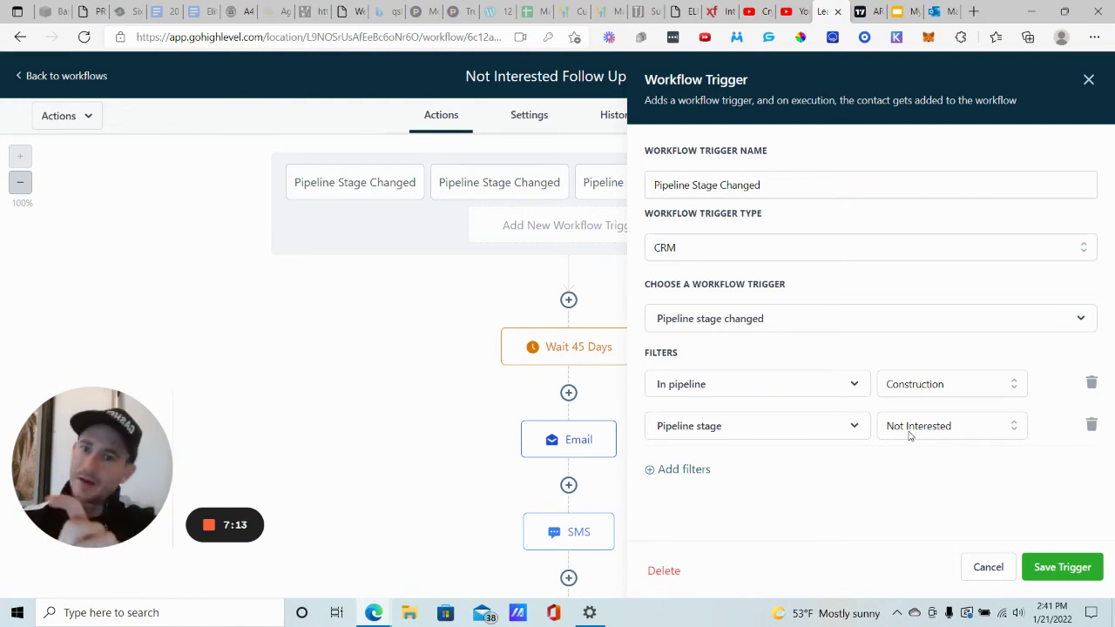
{"action": "left_click", "coordinate": [987, 567]}
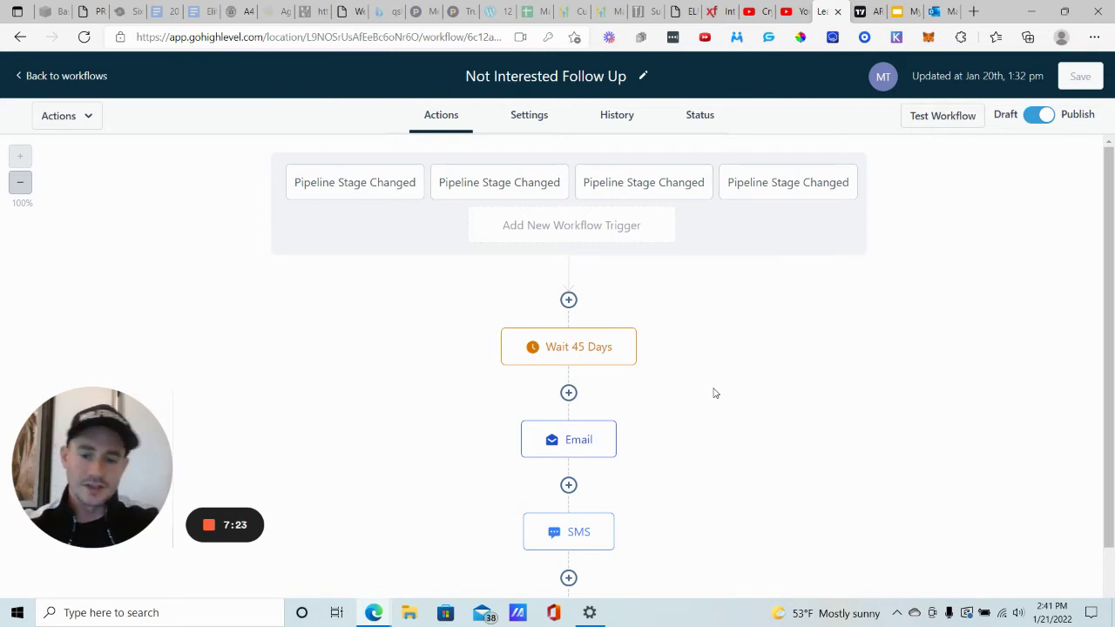
{"action": "scroll", "coordinate": [709, 395], "scroll_direction": "down", "scroll_amount": 2}
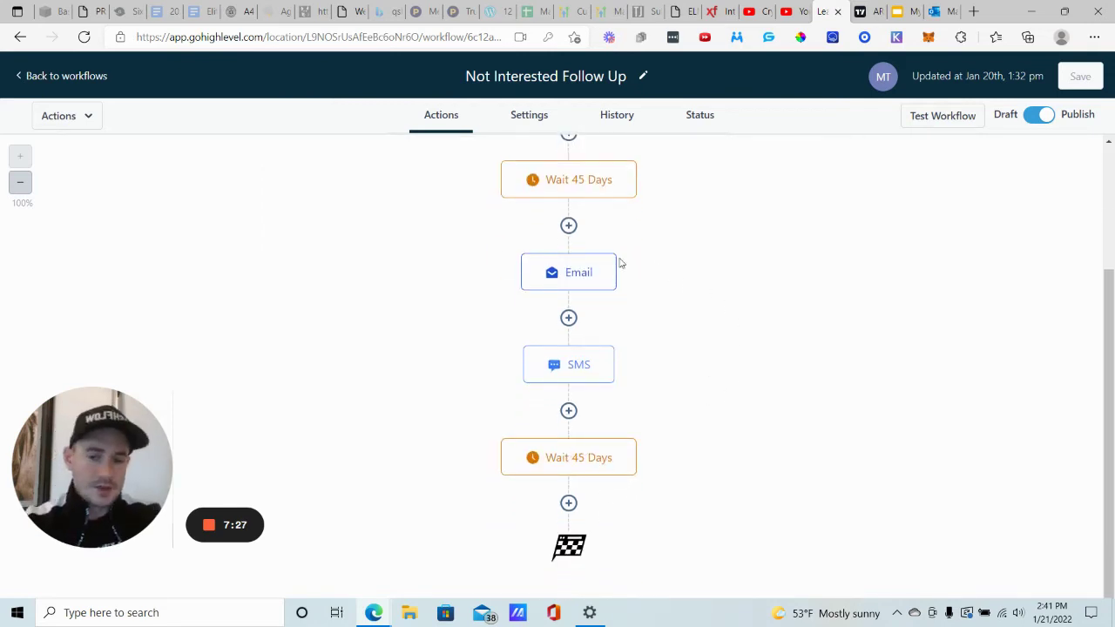
{"action": "left_click", "coordinate": [579, 366]}
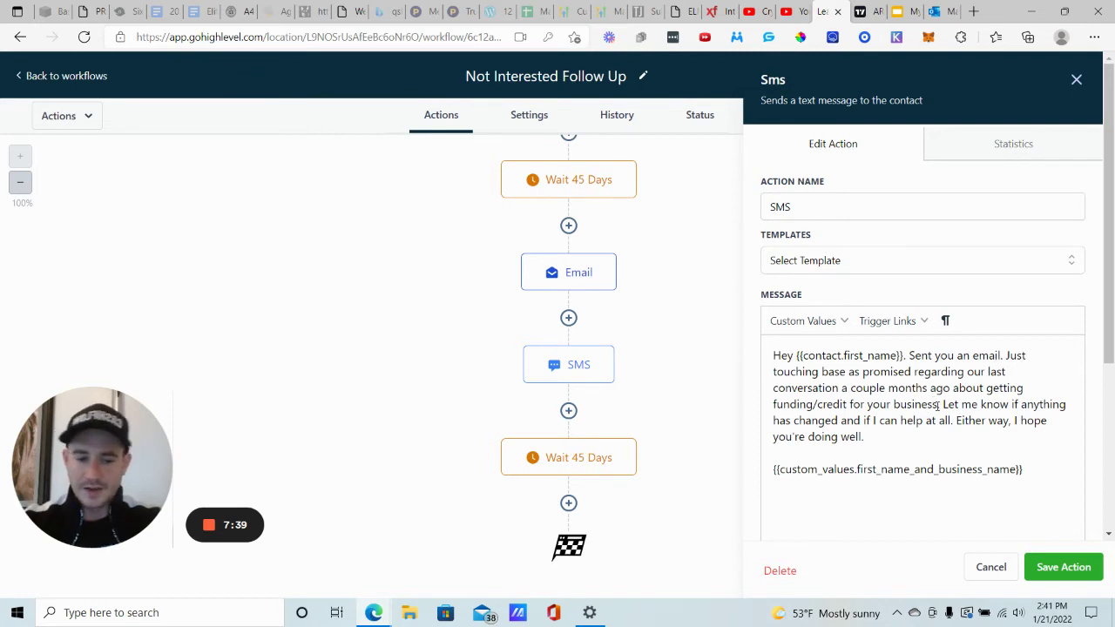
{"action": "left_click", "coordinate": [989, 567]}
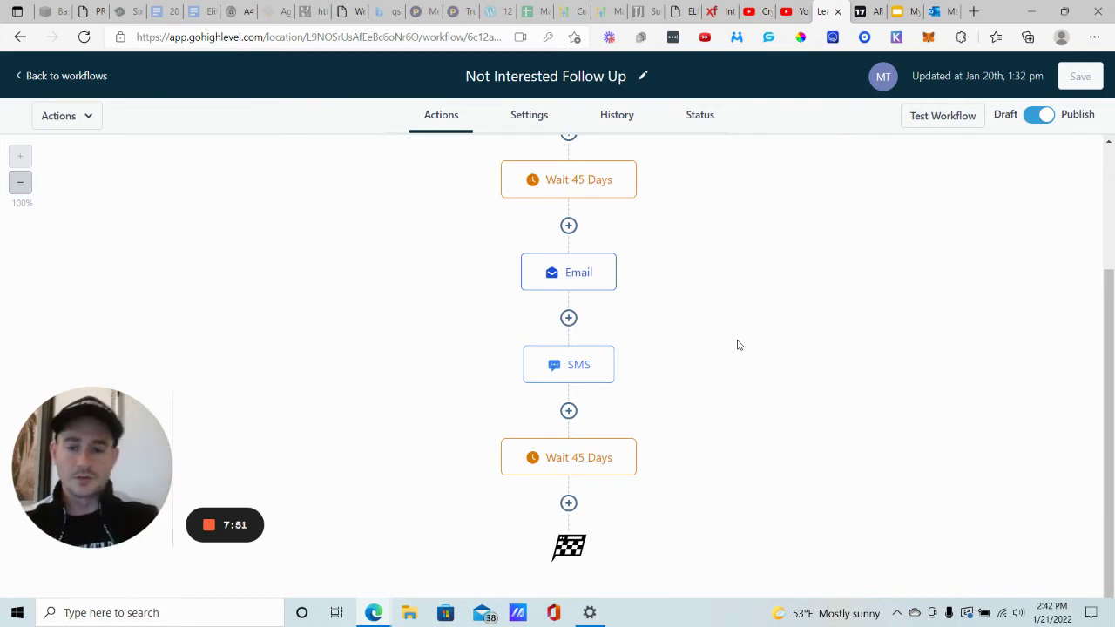
{"action": "scroll", "coordinate": [736, 288], "scroll_direction": "up", "scroll_amount": 1}
{"action": "scroll", "coordinate": [736, 290], "scroll_direction": "down", "scroll_amount": 1}
{"action": "scroll", "coordinate": [645, 213], "scroll_direction": "up", "scroll_amount": 1}
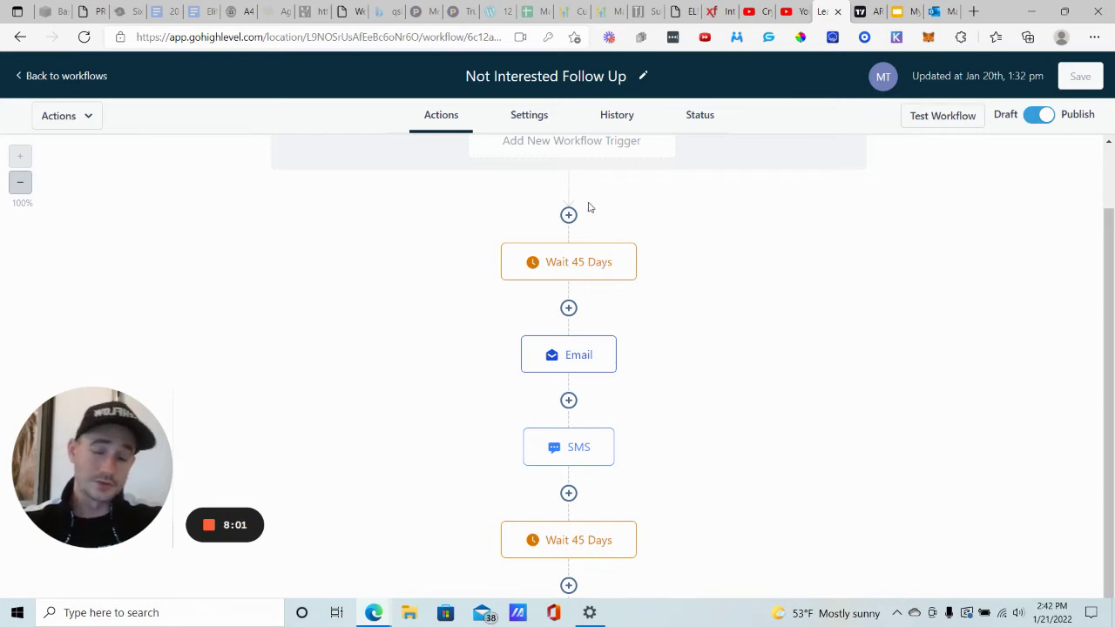
{"action": "left_click", "coordinate": [568, 215]}
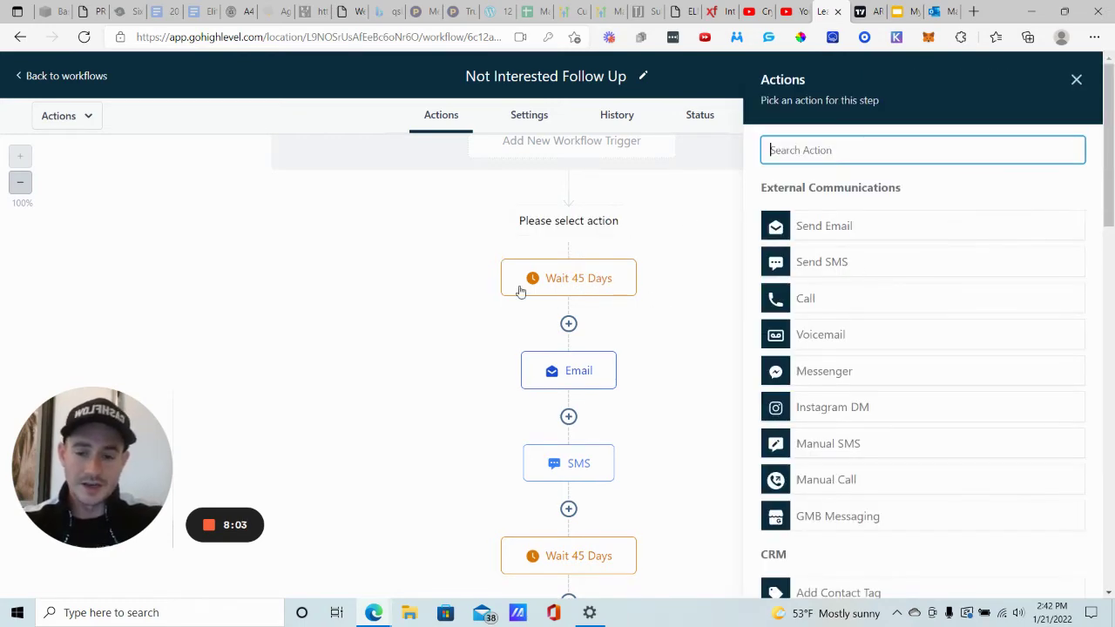
{"action": "scroll", "coordinate": [976, 313], "scroll_direction": "down", "scroll_amount": 12}
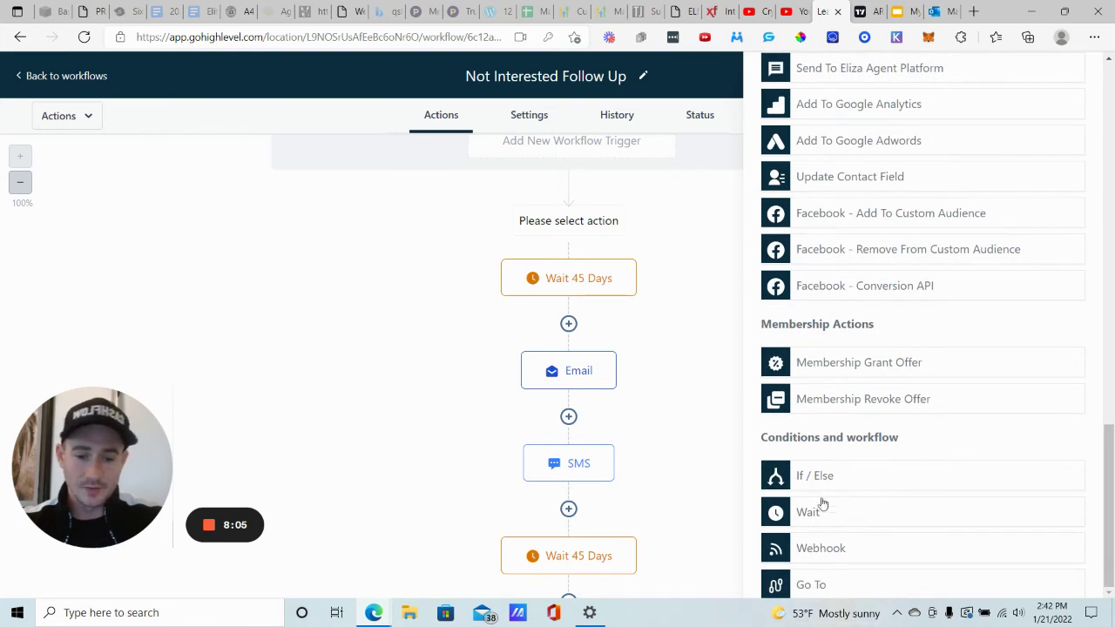
{"action": "left_click", "coordinate": [813, 512]}
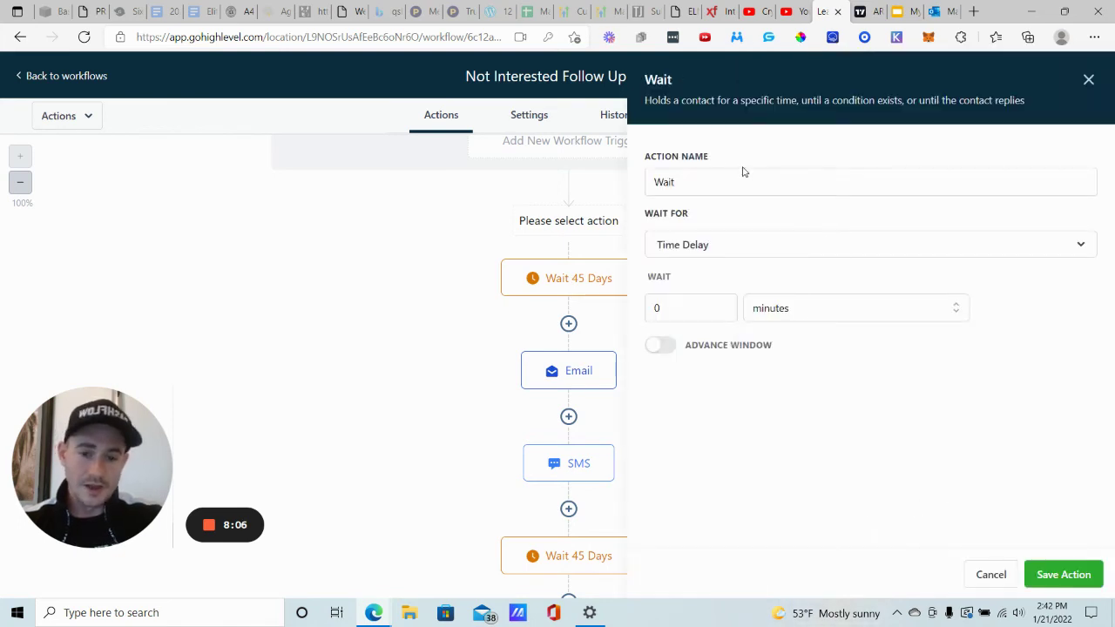
{"action": "left_click", "coordinate": [812, 315]}
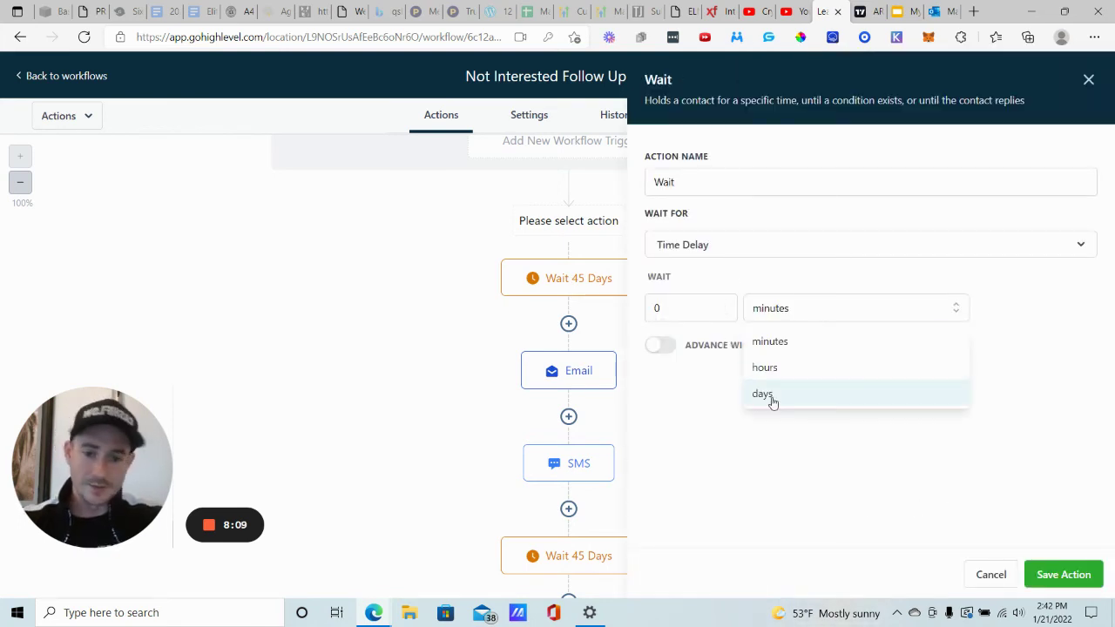
{"action": "left_click", "coordinate": [993, 575]}
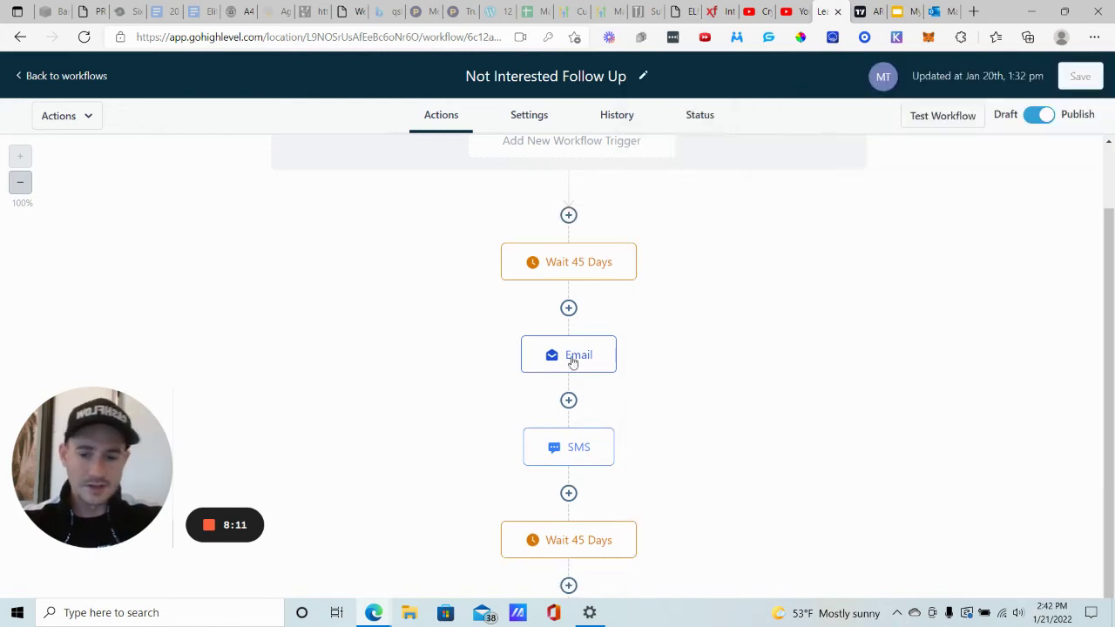
{"action": "left_click", "coordinate": [568, 309]}
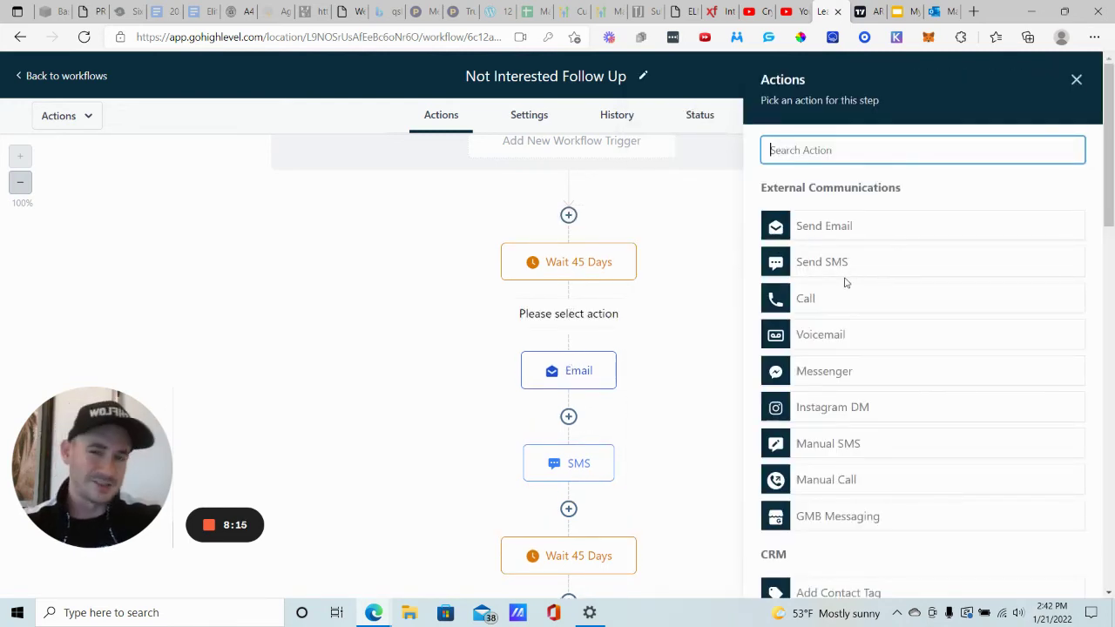
{"action": "left_click", "coordinate": [1077, 79]}
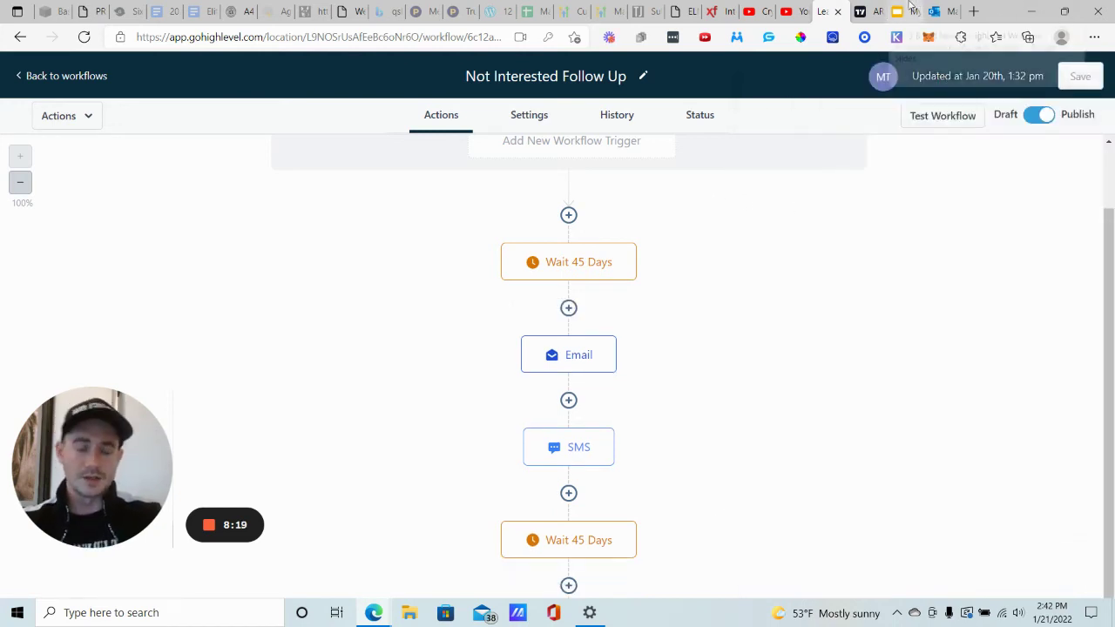
Glance at the Automations Breakdown slide, then scroll the Advanced Follow-Up list to Application Follow-Up
{"action": "left_click", "coordinate": [914, 10]}
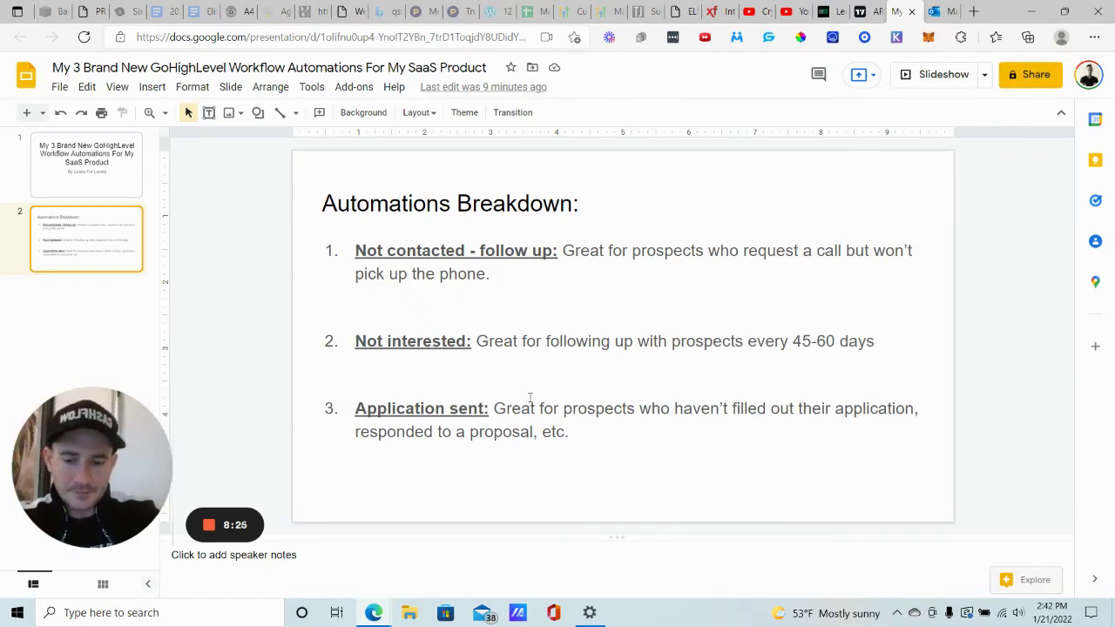
{"action": "left_click", "coordinate": [824, 12]}
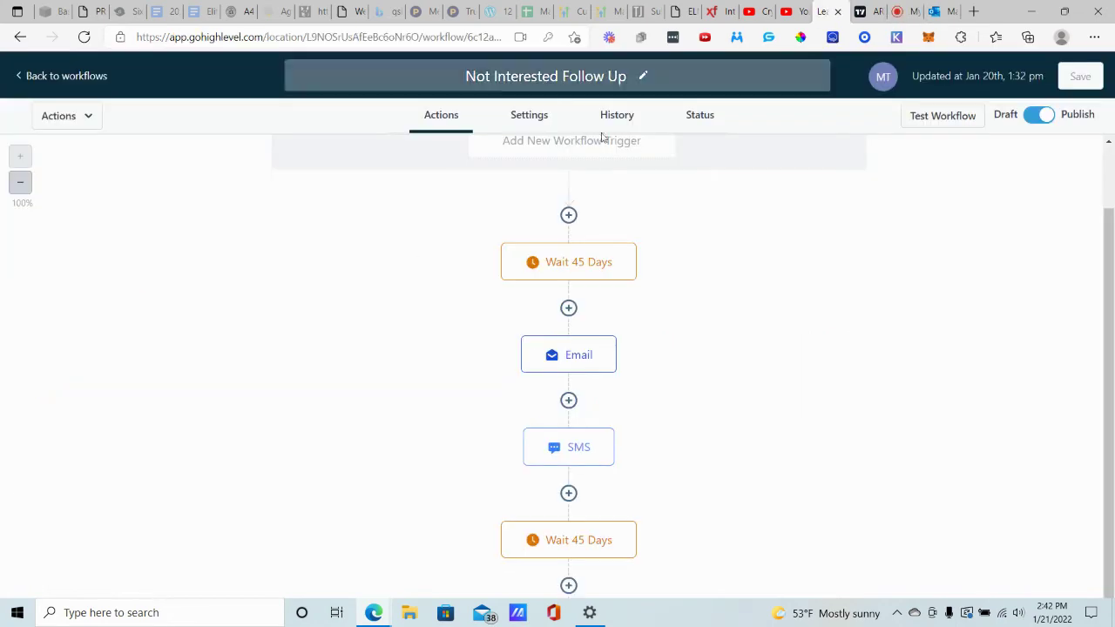
{"action": "left_click", "coordinate": [67, 78]}
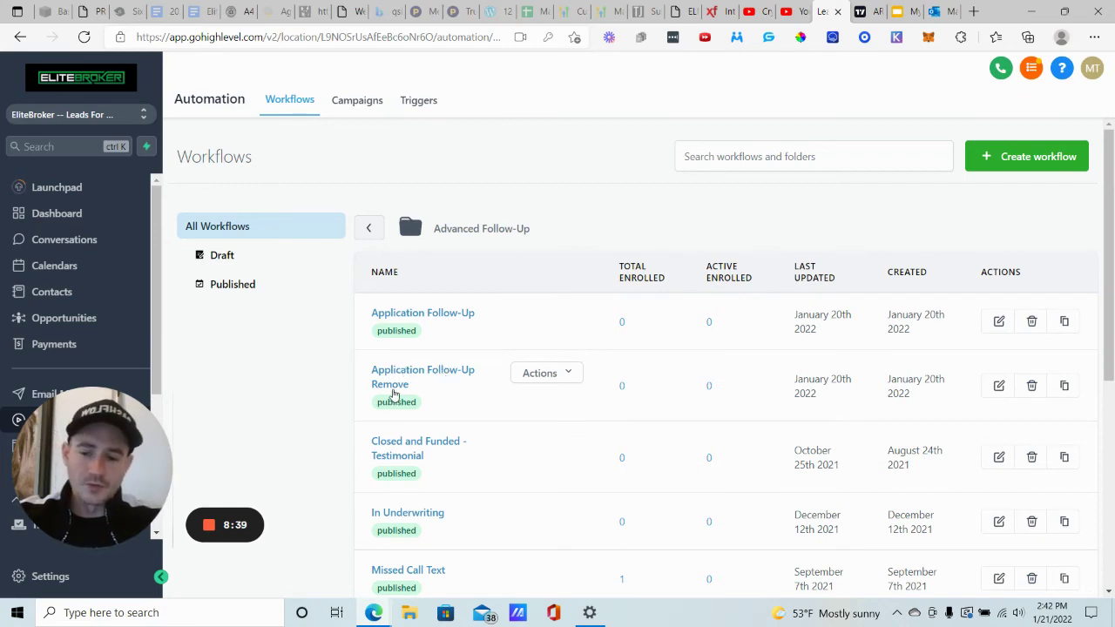
{"action": "scroll", "coordinate": [394, 398], "scroll_direction": "down", "scroll_amount": 3}
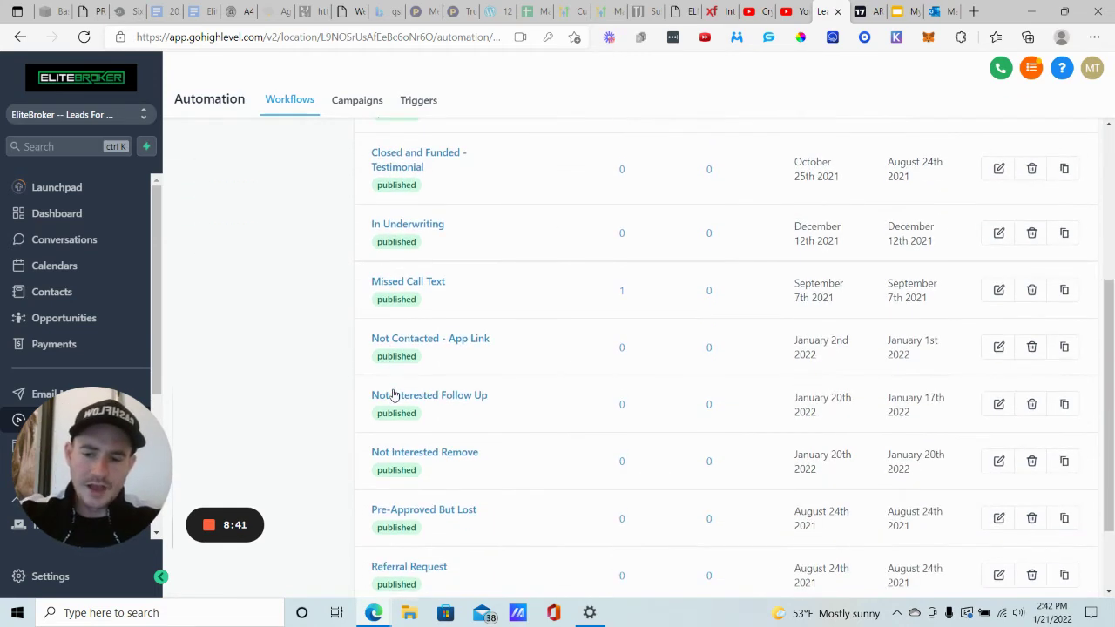
{"action": "scroll", "coordinate": [394, 398], "scroll_direction": "down", "scroll_amount": 1}
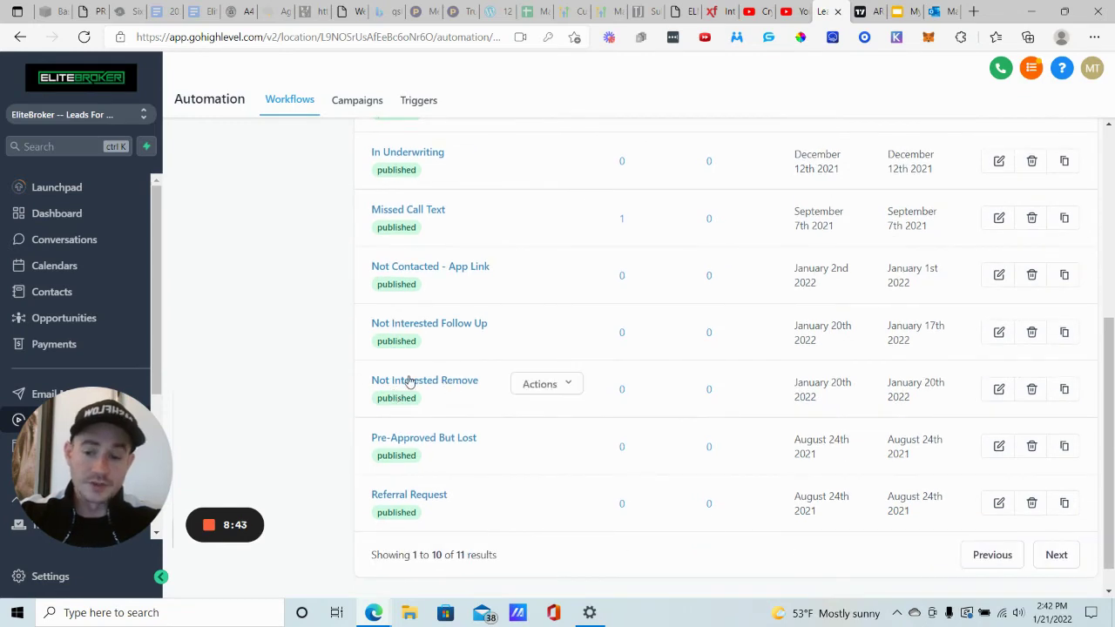
{"action": "scroll", "coordinate": [446, 370], "scroll_direction": "up", "scroll_amount": 5}
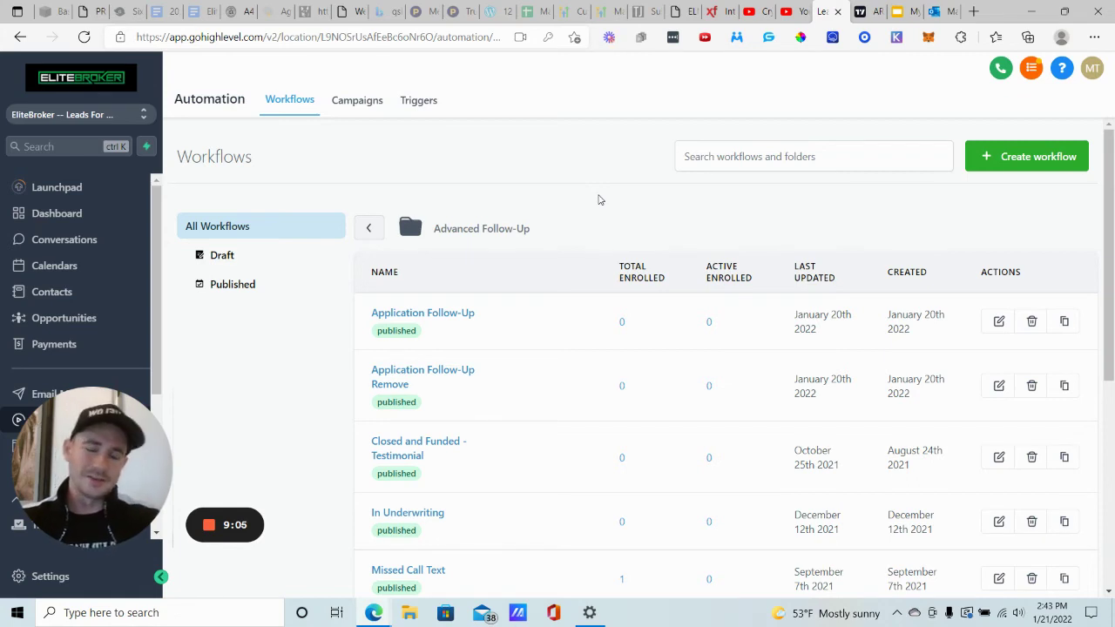
Open Application Follow-Up and inspect its third Stale Opportunities trigger's filters without changes
{"action": "mouse_move", "coordinate": [440, 315]}
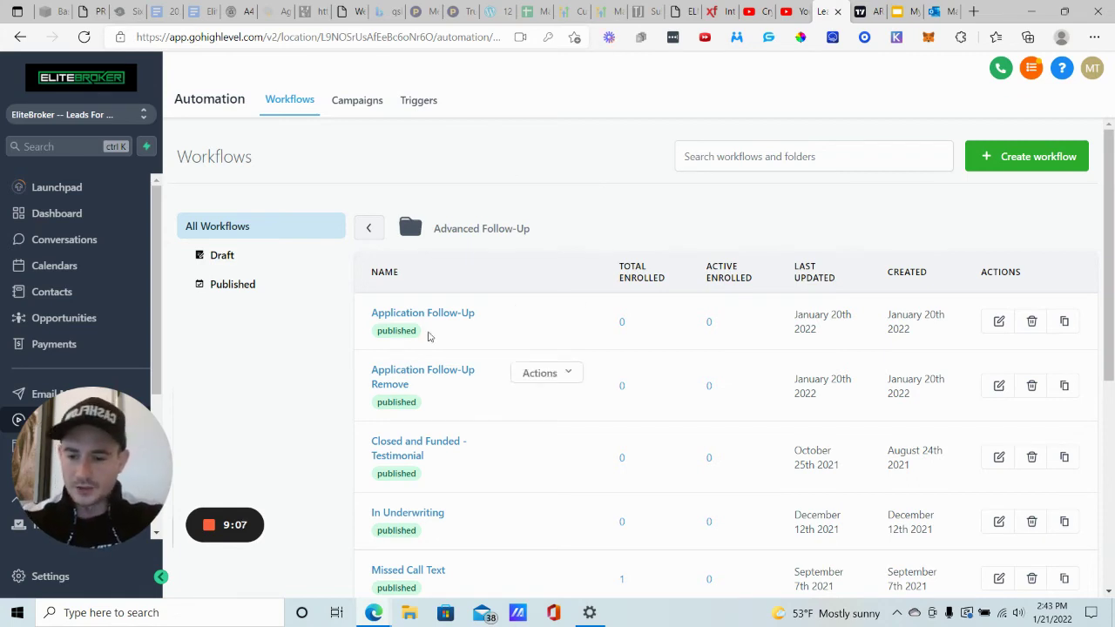
{"action": "left_click", "coordinate": [448, 312]}
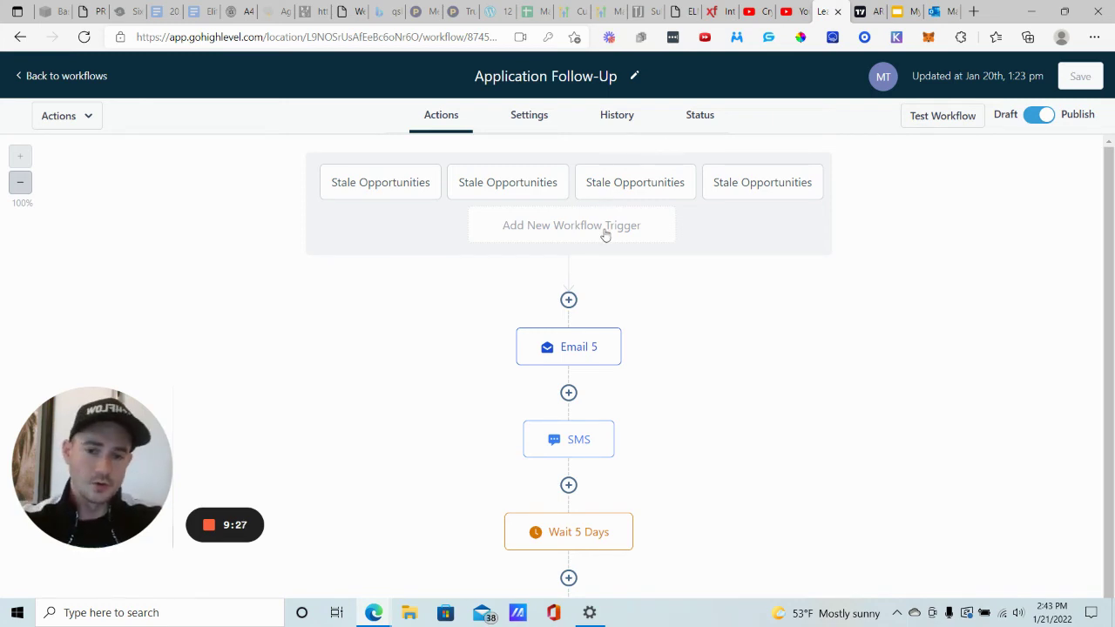
{"action": "left_click", "coordinate": [621, 228]}
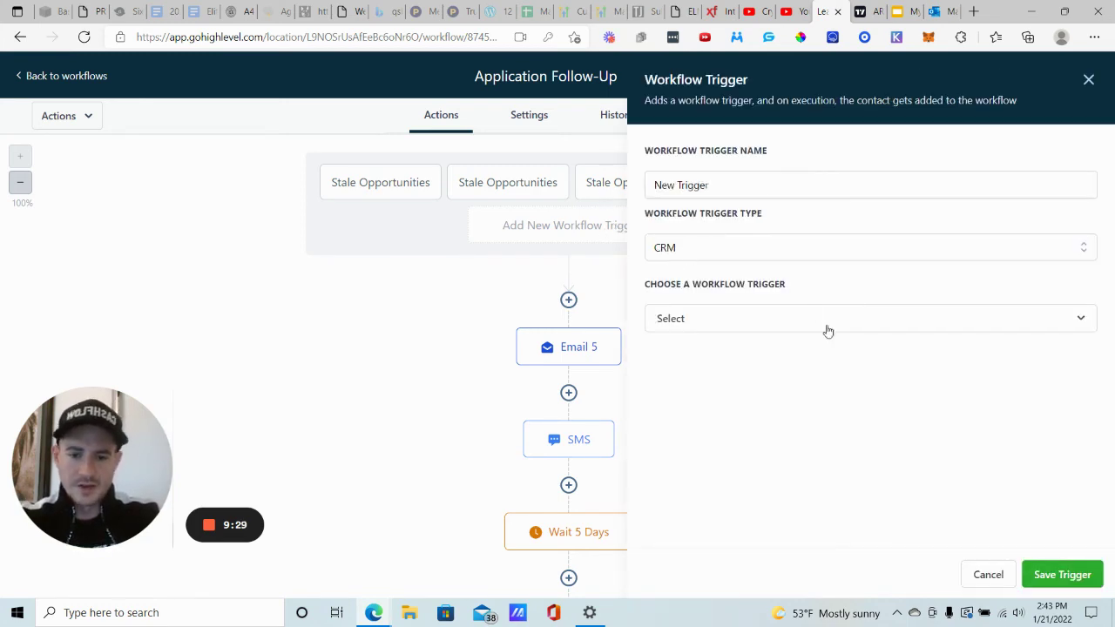
{"action": "left_click", "coordinate": [984, 574]}
{"action": "left_click", "coordinate": [635, 184]}
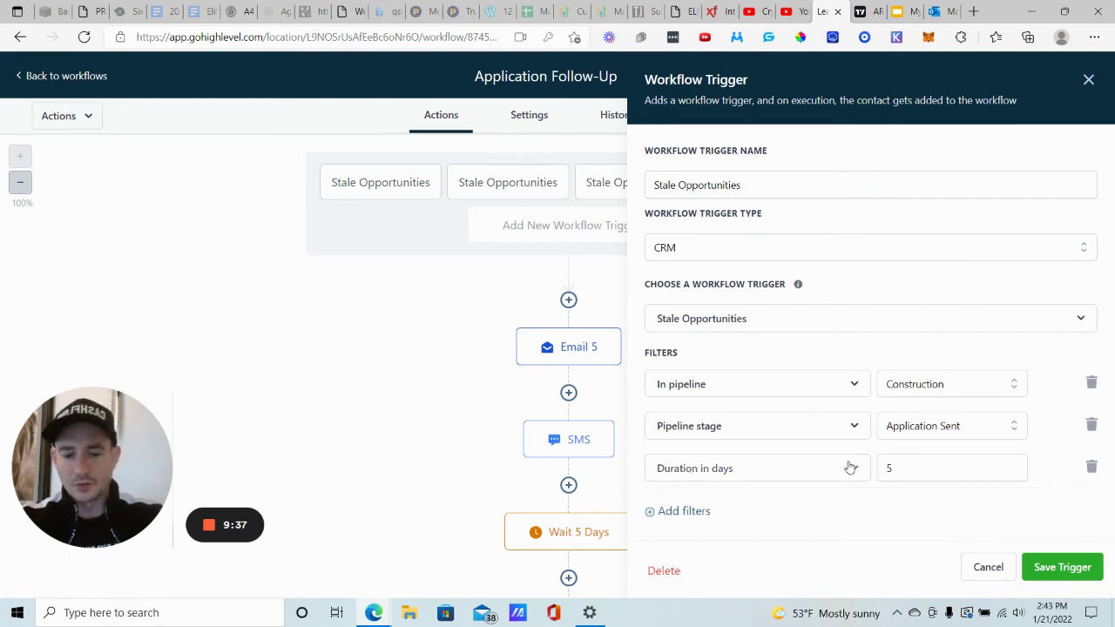
{"action": "left_click", "coordinate": [988, 568]}
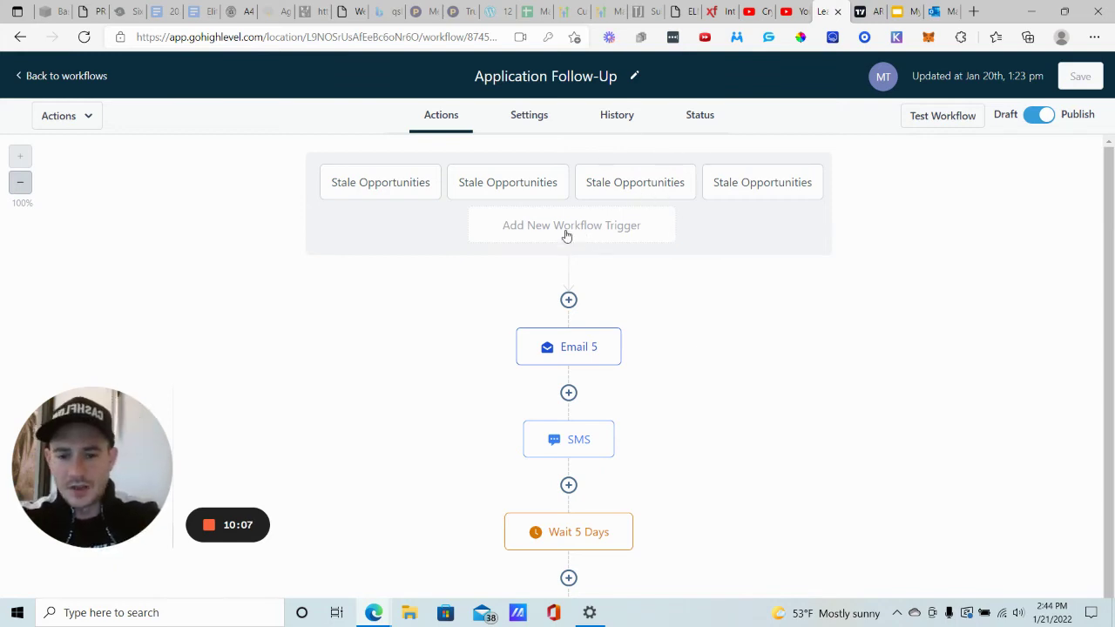
Read the SMS step's loan-application follow-up message and close it unchanged
{"action": "scroll", "coordinate": [679, 265], "scroll_direction": "down", "scroll_amount": 1}
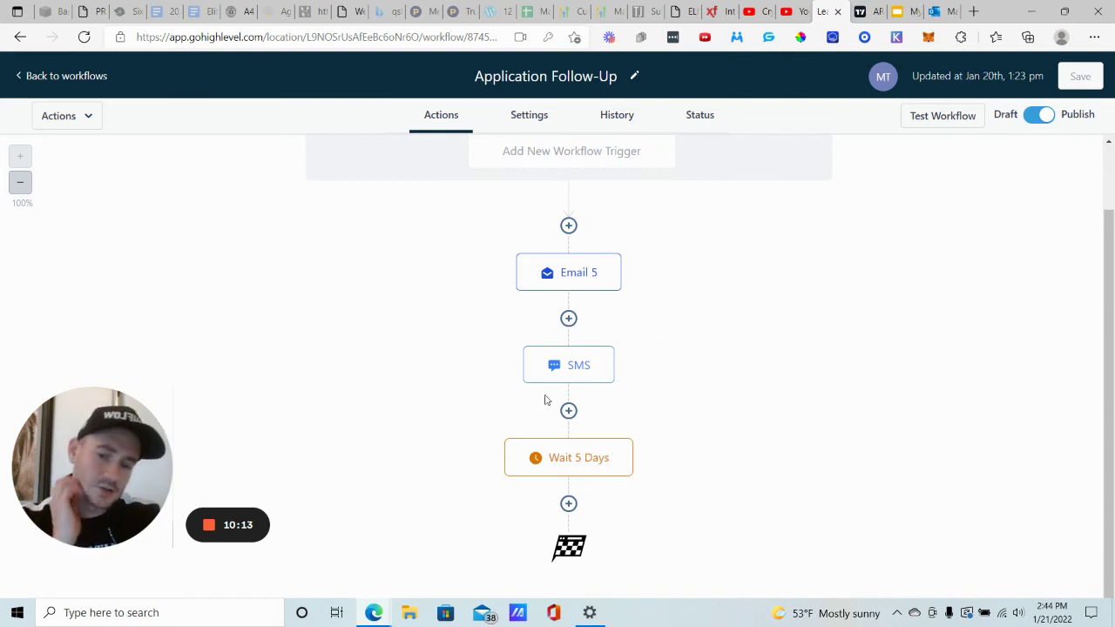
{"action": "left_click", "coordinate": [571, 366]}
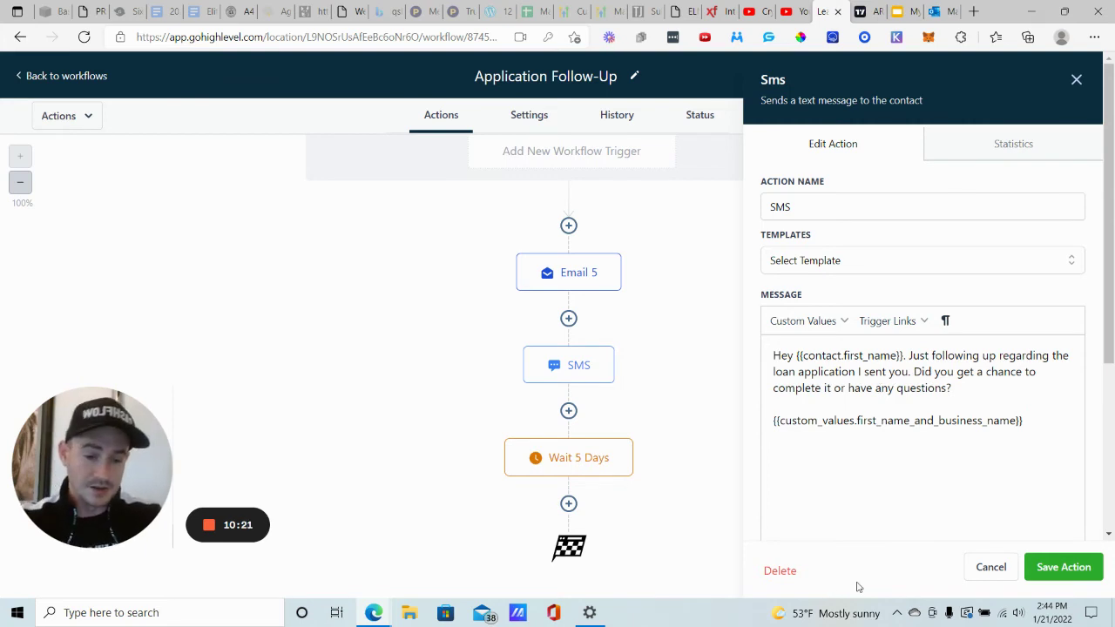
{"action": "left_click", "coordinate": [990, 566]}
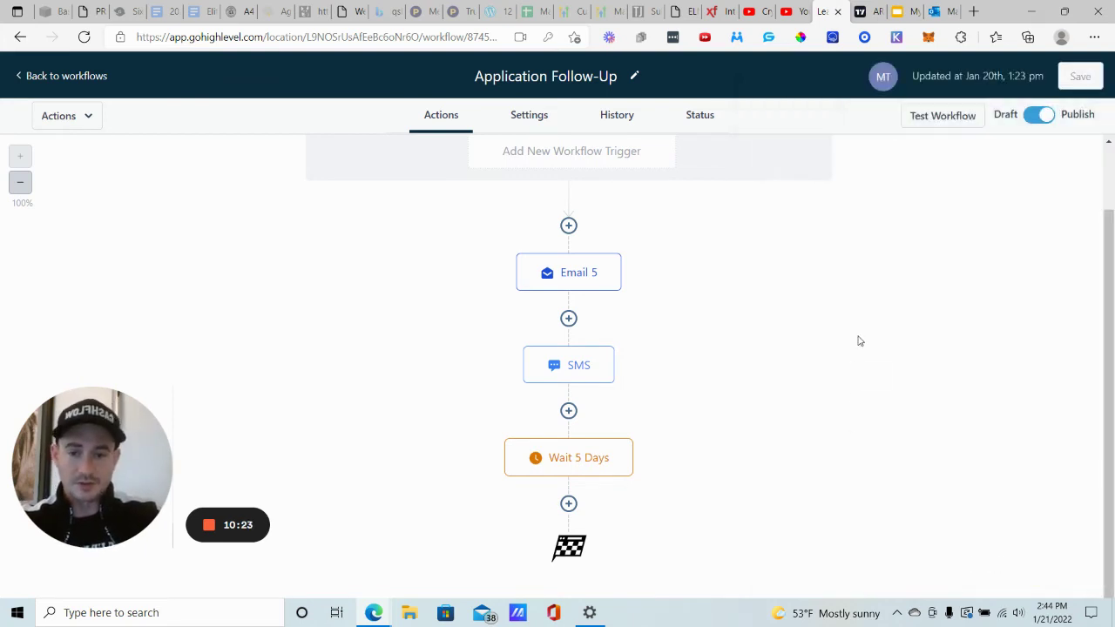
Review Application Follow-Up's Settings tab with Allow Multiple and Stop On Response enabled
{"action": "left_click", "coordinate": [94, 77]}
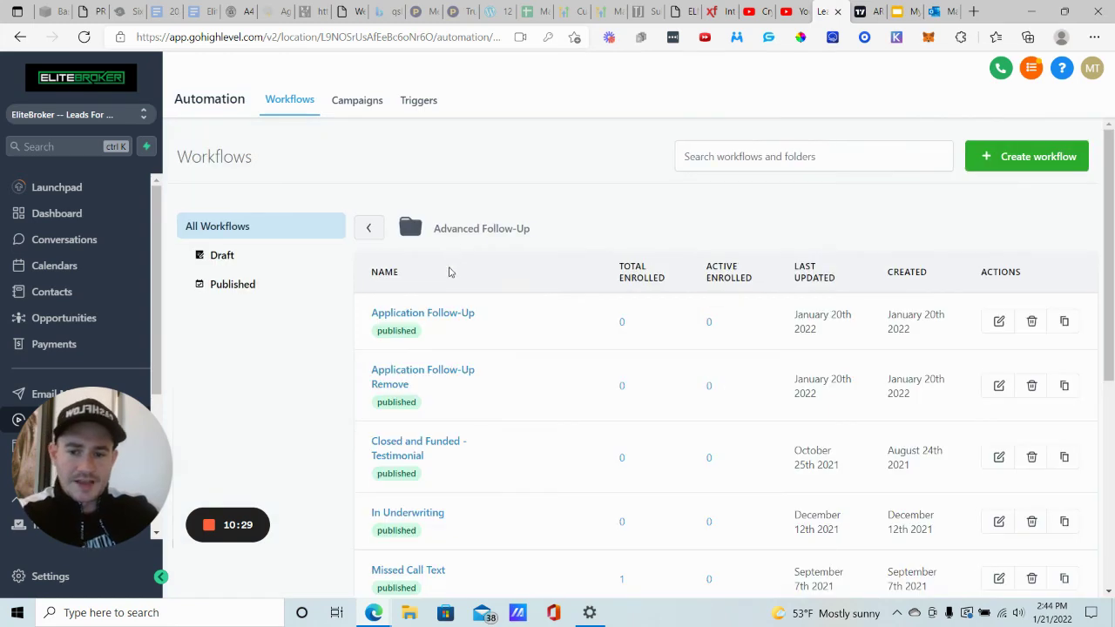
{"action": "left_click", "coordinate": [442, 314]}
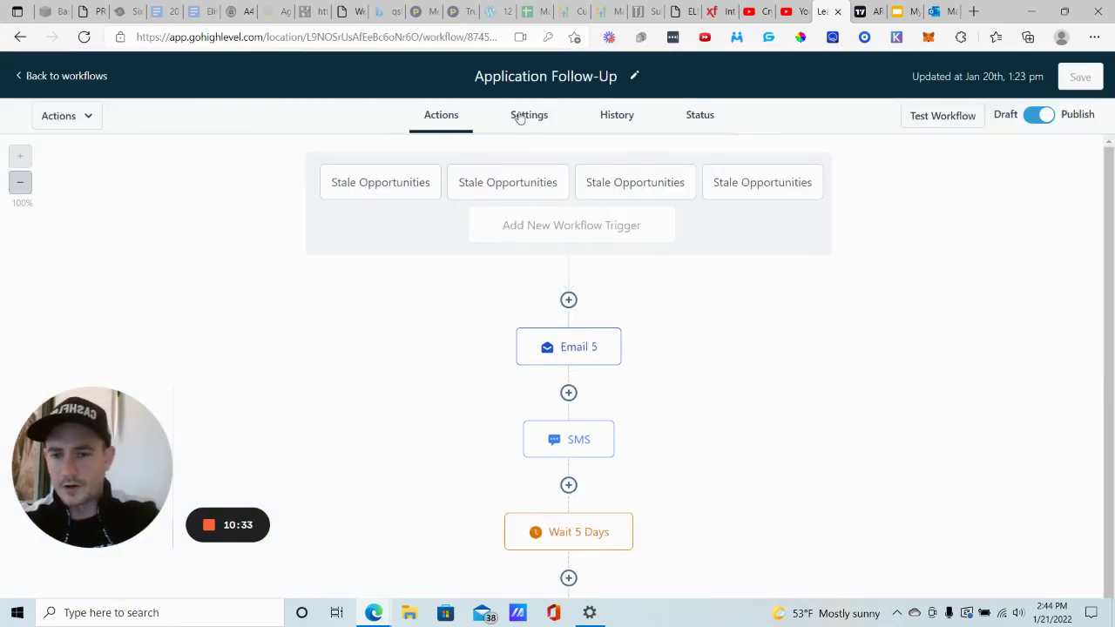
{"action": "left_click", "coordinate": [520, 117]}
{"action": "scroll", "coordinate": [547, 296], "scroll_direction": "down", "scroll_amount": 3}
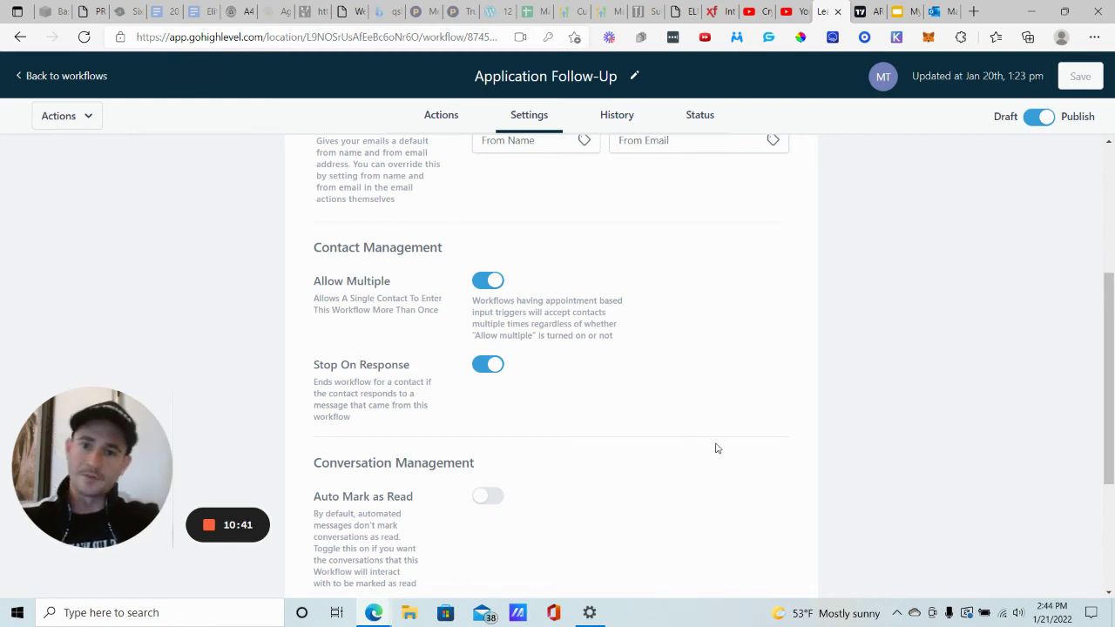
{"action": "scroll", "coordinate": [714, 279], "scroll_direction": "up", "scroll_amount": 3}
{"action": "scroll", "coordinate": [334, 358], "scroll_direction": "down", "scroll_amount": 5}
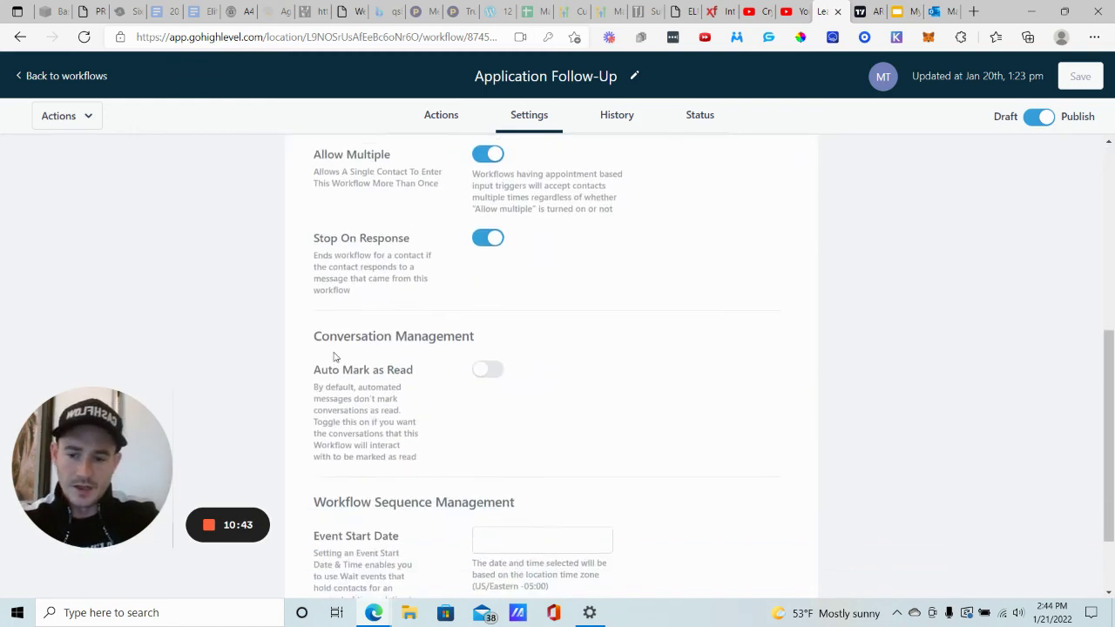
{"action": "scroll", "coordinate": [691, 232], "scroll_direction": "up", "scroll_amount": 5}
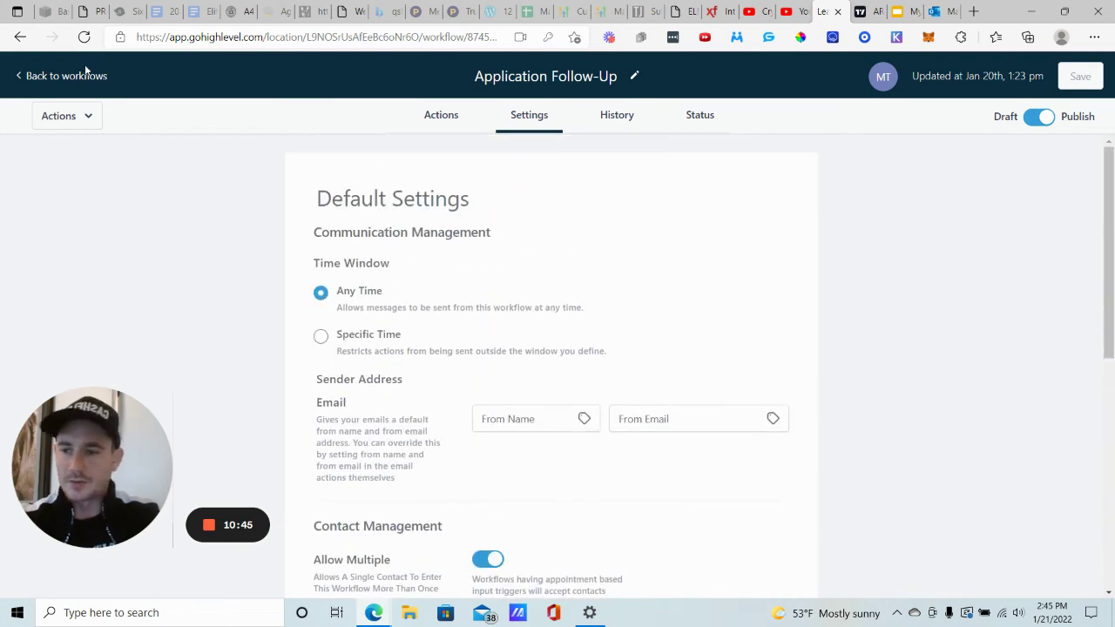
{"action": "left_click", "coordinate": [87, 76]}
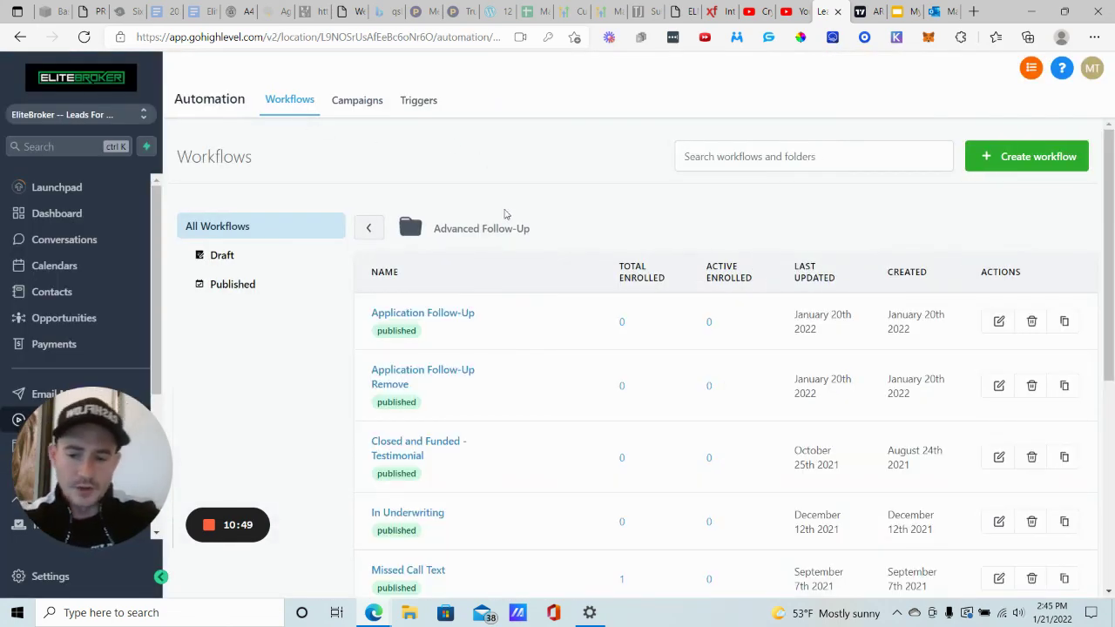
Show the Opportunities pipeline board, scrolled right to the Appt No Show and Application stages
{"action": "scroll", "coordinate": [479, 249], "scroll_direction": "down", "scroll_amount": 1}
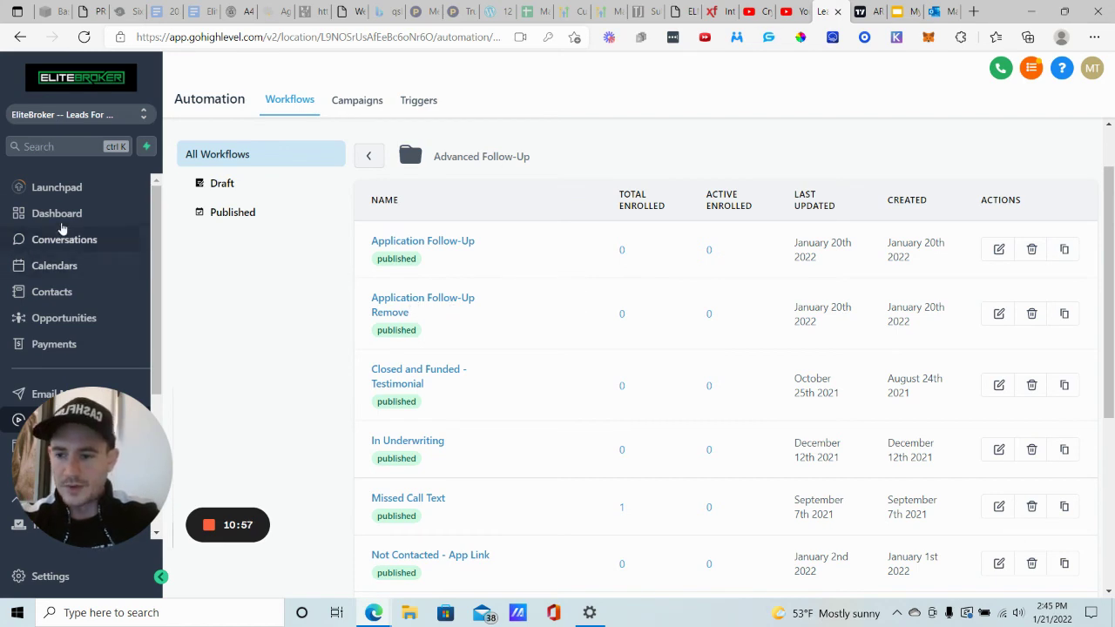
{"action": "left_click", "coordinate": [75, 320]}
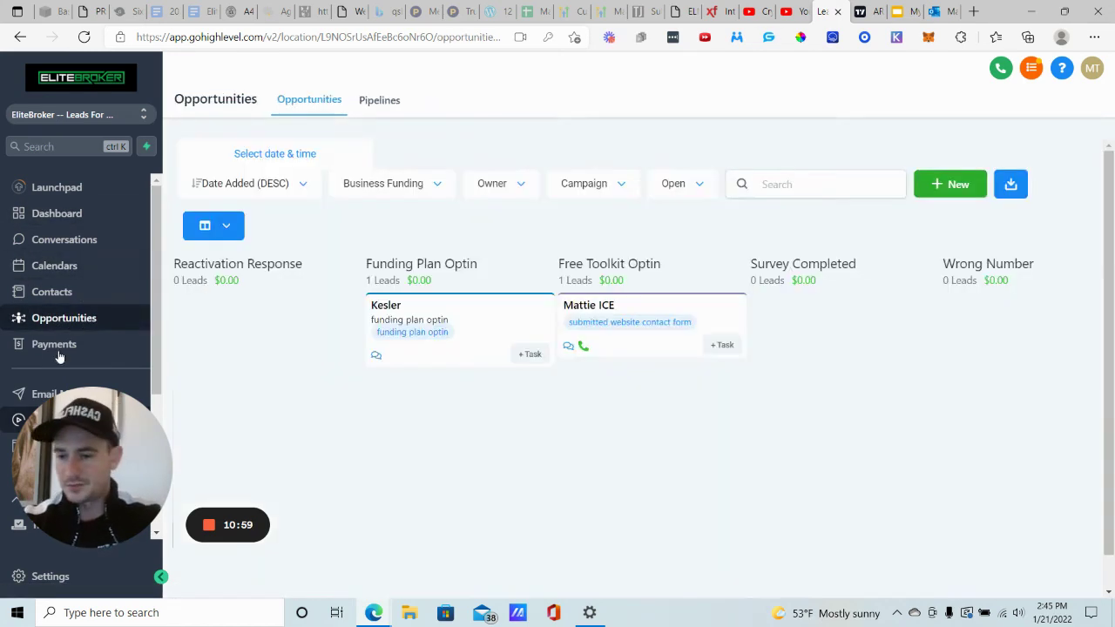
{"action": "scroll", "coordinate": [935, 427], "scroll_direction": "right", "scroll_amount": 10}
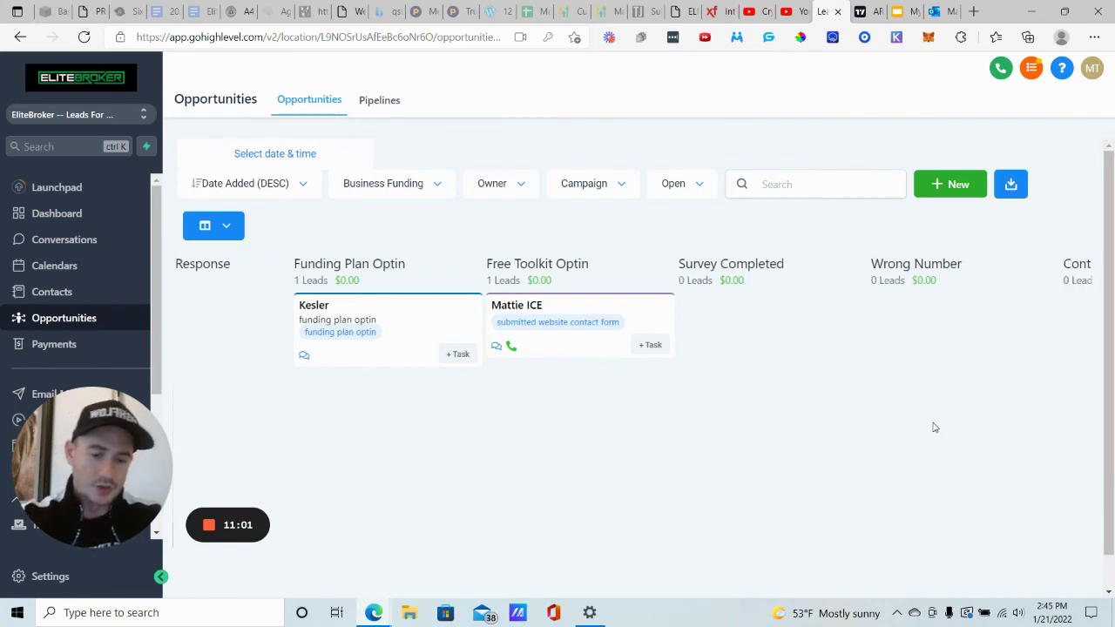
{"action": "scroll", "coordinate": [844, 390], "scroll_direction": "right", "scroll_amount": 4}
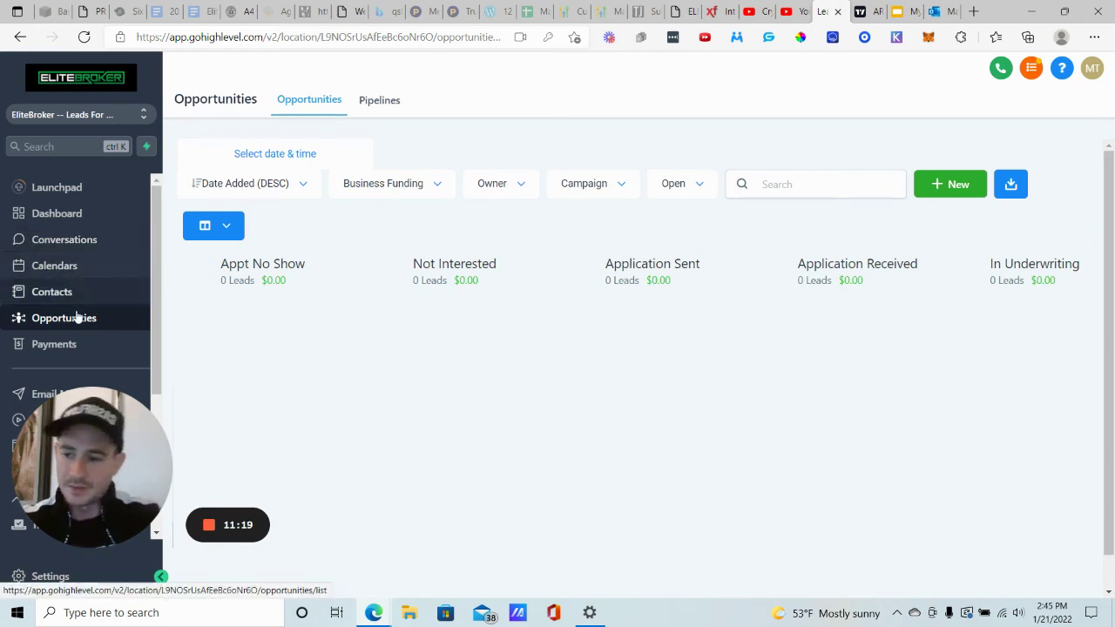
{"action": "scroll", "coordinate": [77, 318], "scroll_direction": "down", "scroll_amount": 1}
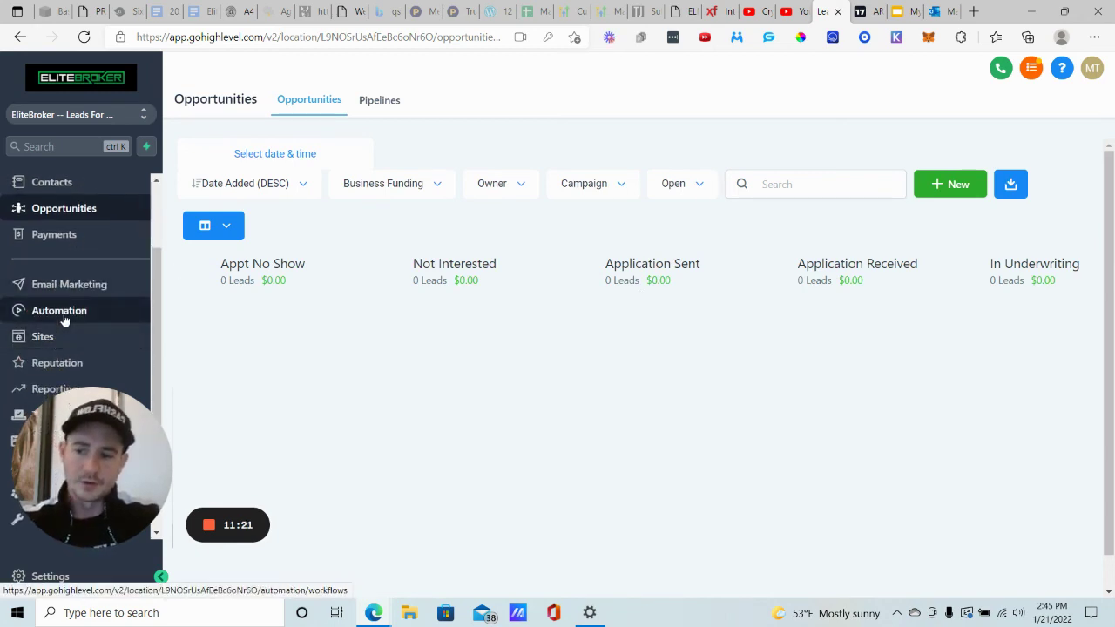
Open the Application Follow-Up Remove workflow in the Advanced Follow-Up folder
{"action": "left_click", "coordinate": [63, 321]}
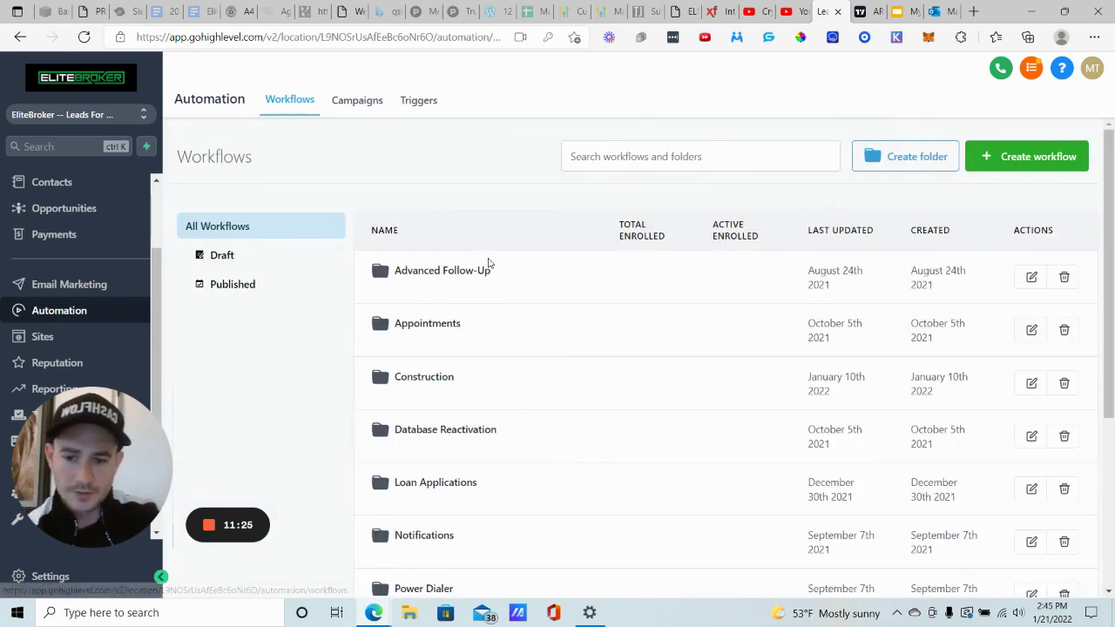
{"action": "left_click", "coordinate": [465, 274]}
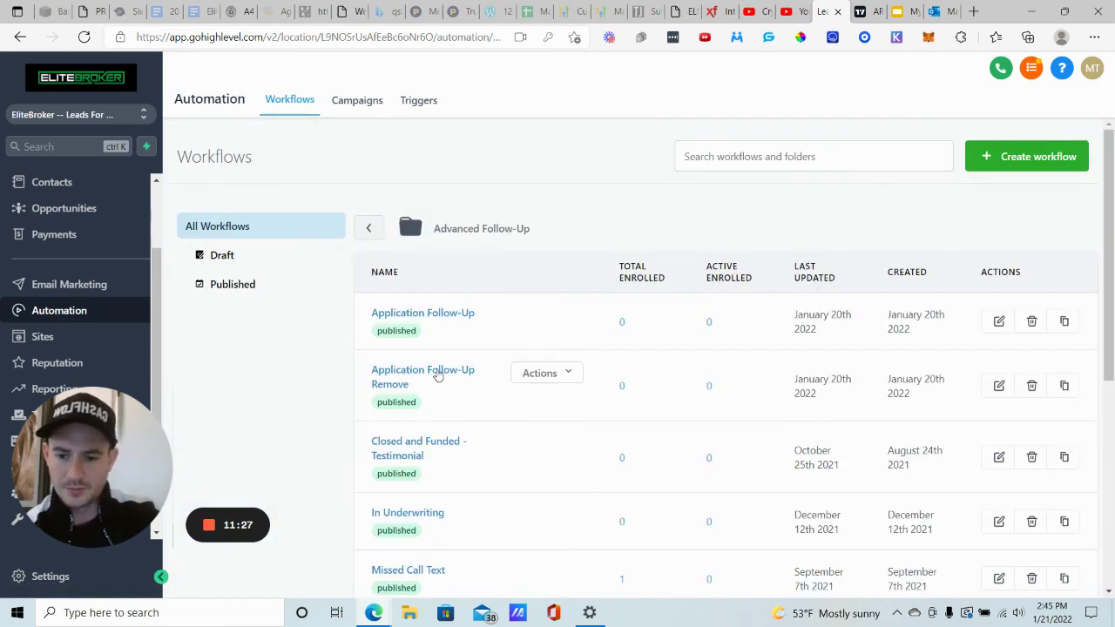
{"action": "left_click", "coordinate": [439, 374]}
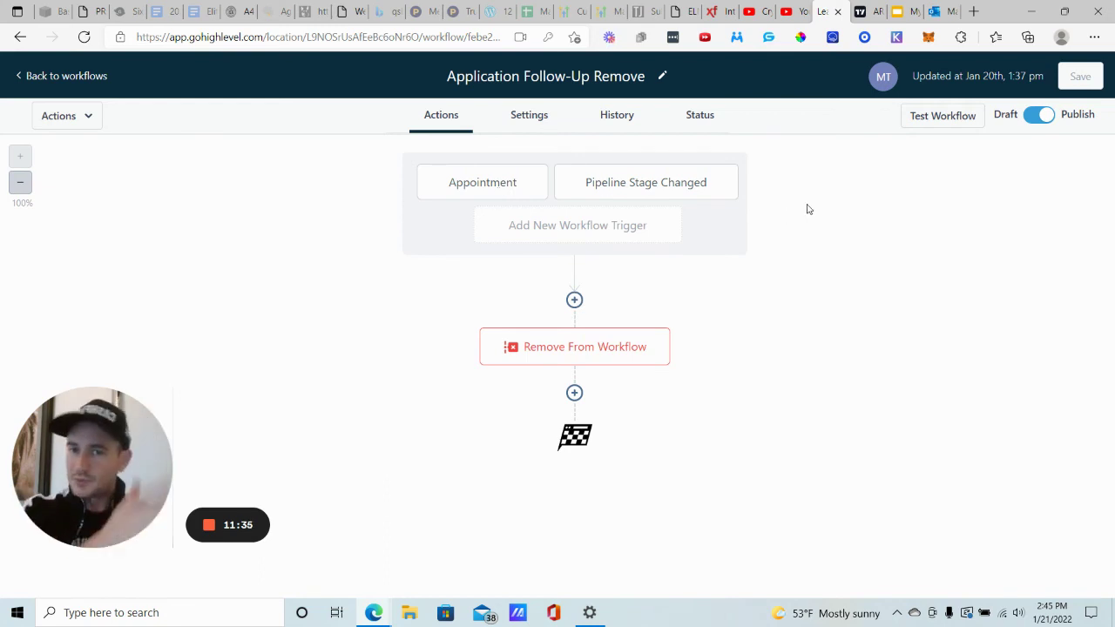
Inspect the Pipeline Stage Changed and Appointment triggers and the Remove From Workflow step without saving
{"action": "left_click", "coordinate": [669, 178]}
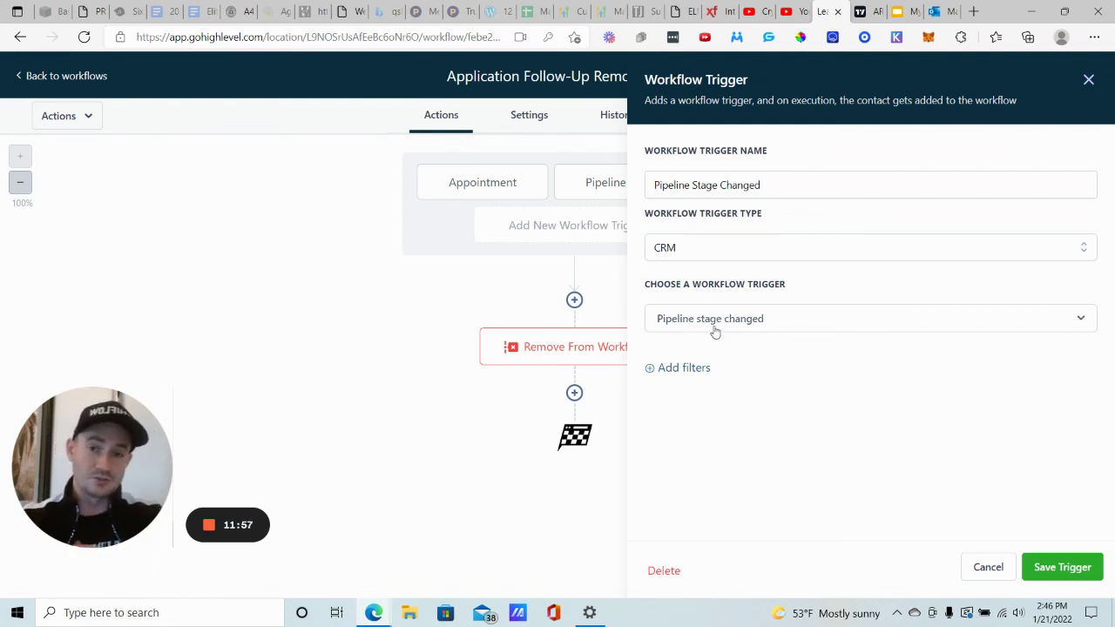
{"action": "left_click", "coordinate": [514, 197]}
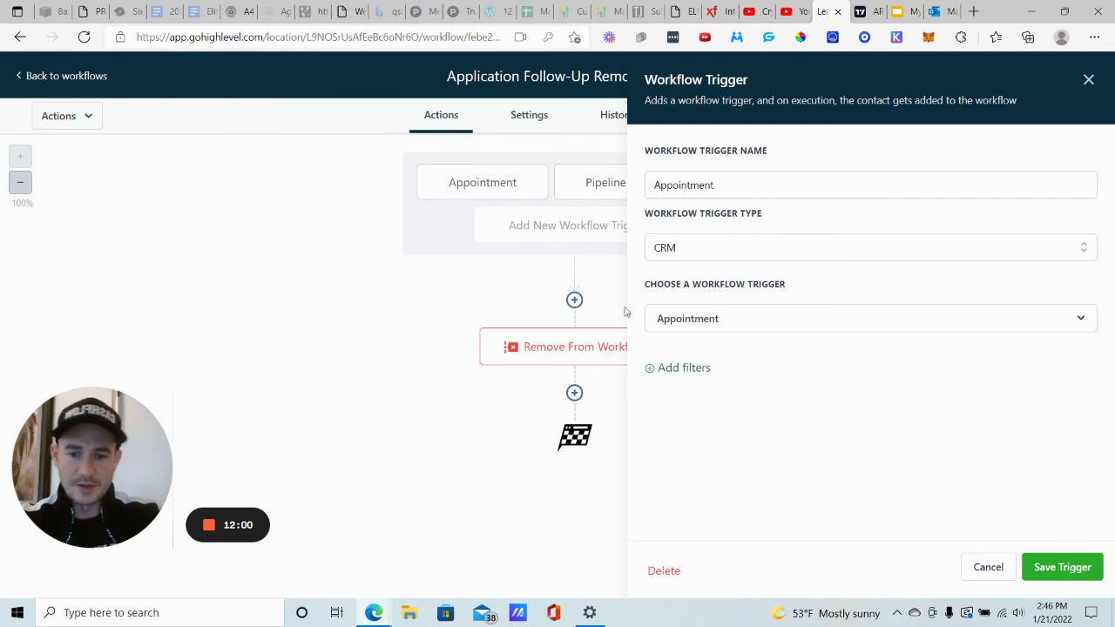
{"action": "left_click", "coordinate": [1006, 566]}
{"action": "left_click", "coordinate": [625, 348]}
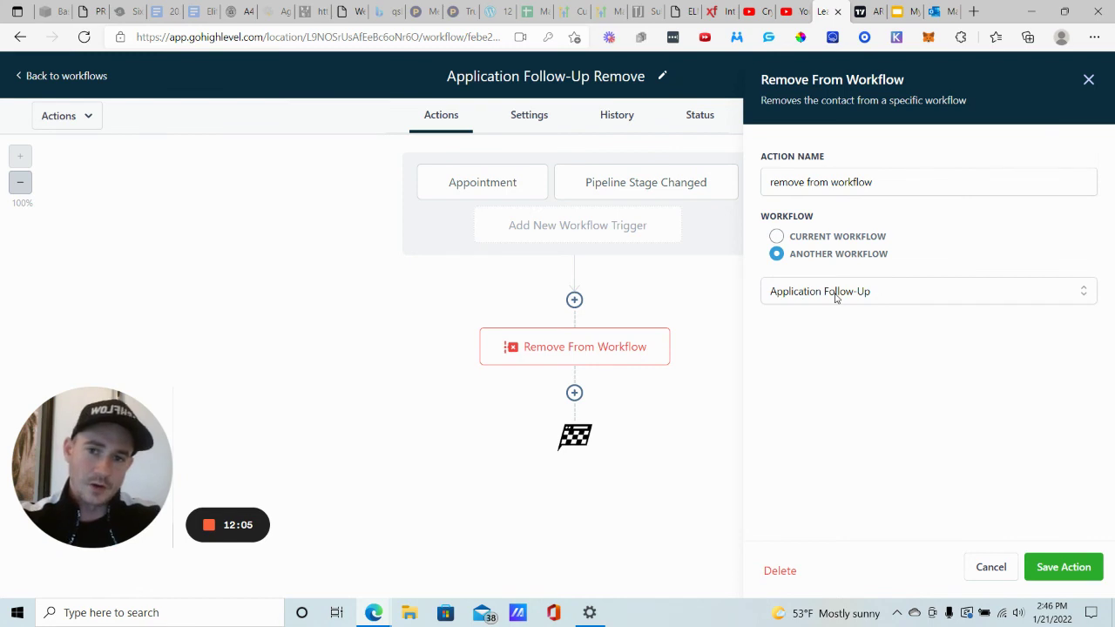
{"action": "left_click", "coordinate": [993, 568]}
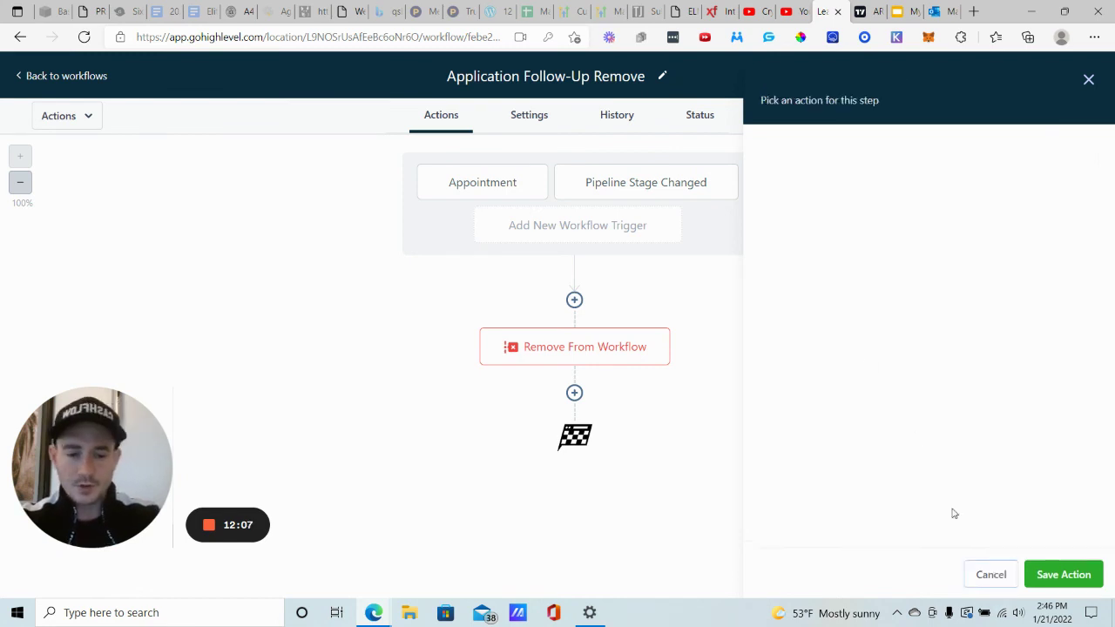
Open Not Interested Remove and check its Remove From Workflow step targets Not Interested Follow Up
{"action": "left_click", "coordinate": [73, 83]}
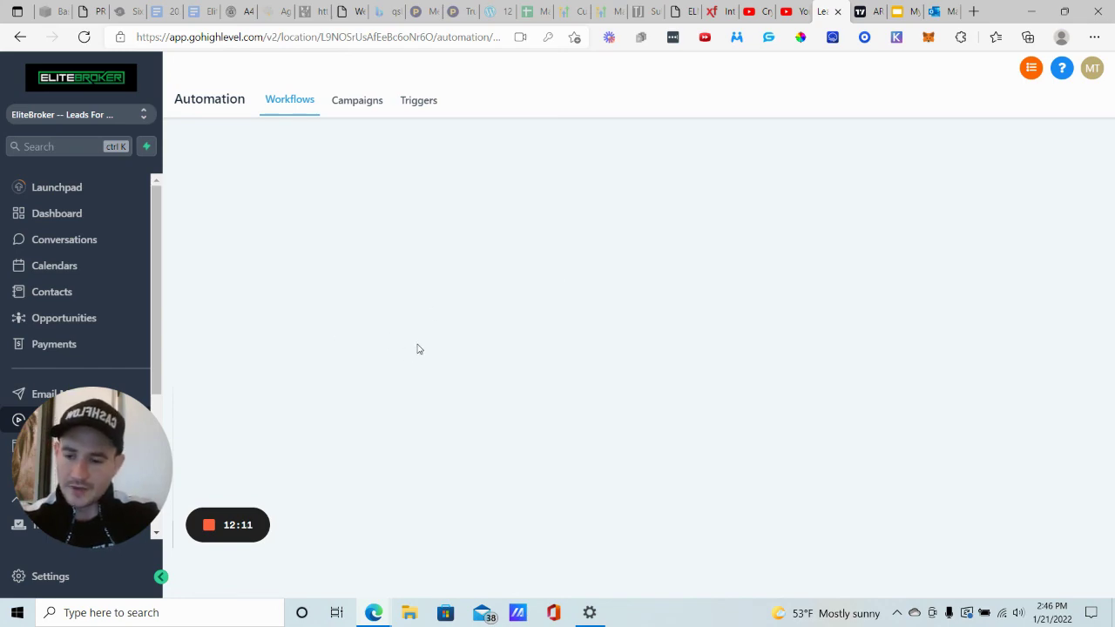
{"action": "scroll", "coordinate": [427, 349], "scroll_direction": "down", "scroll_amount": 5}
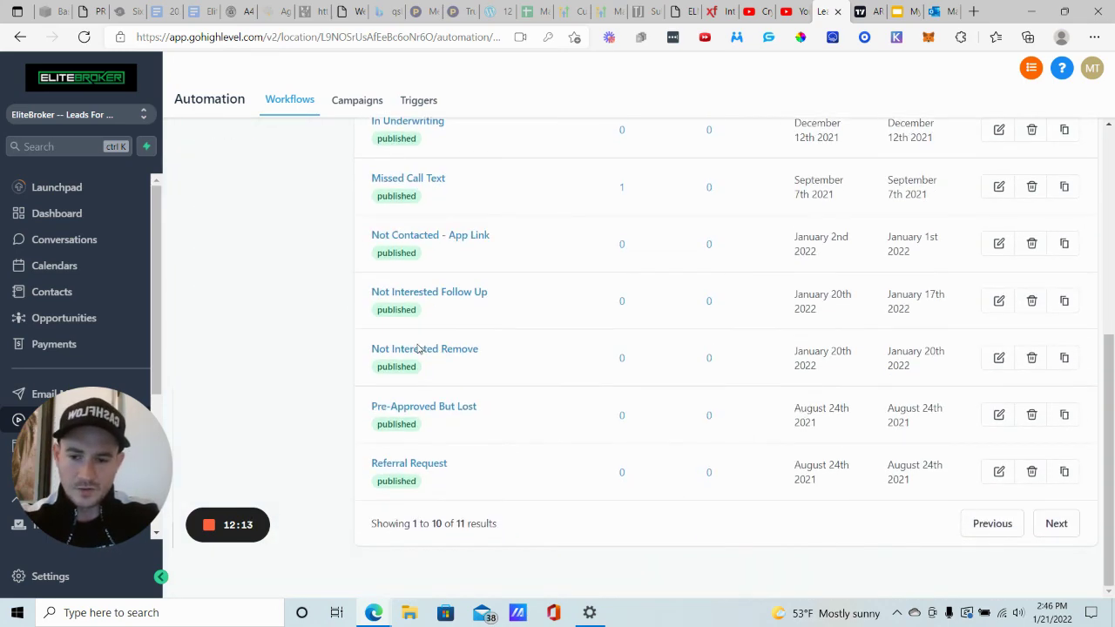
{"action": "left_click", "coordinate": [462, 356]}
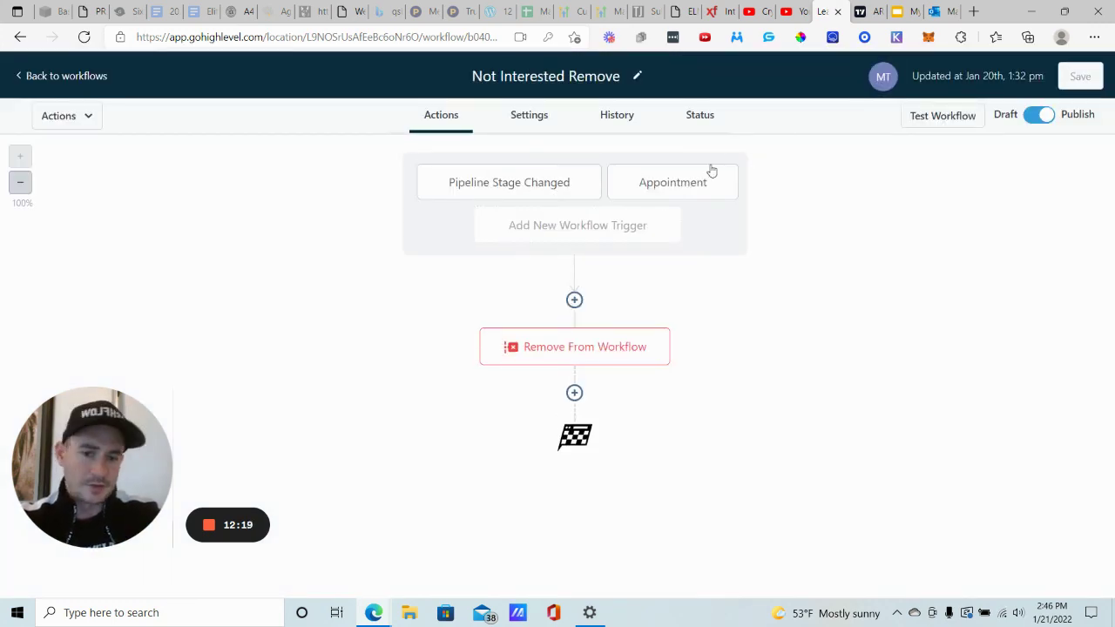
{"action": "left_click", "coordinate": [600, 357]}
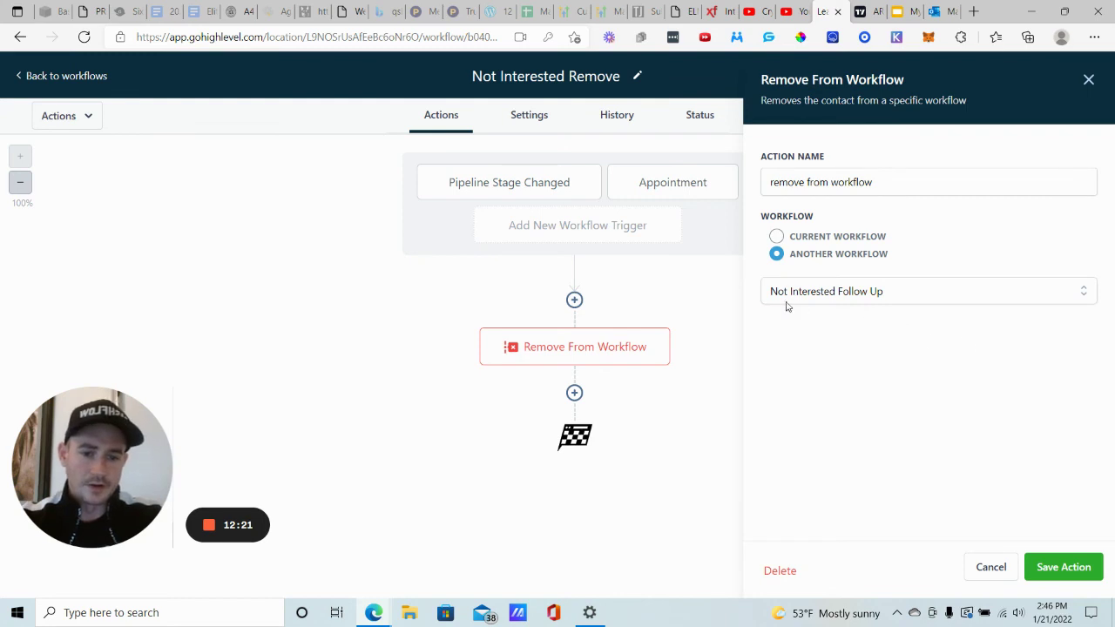
{"action": "left_click", "coordinate": [990, 568]}
{"action": "left_click", "coordinate": [35, 76]}
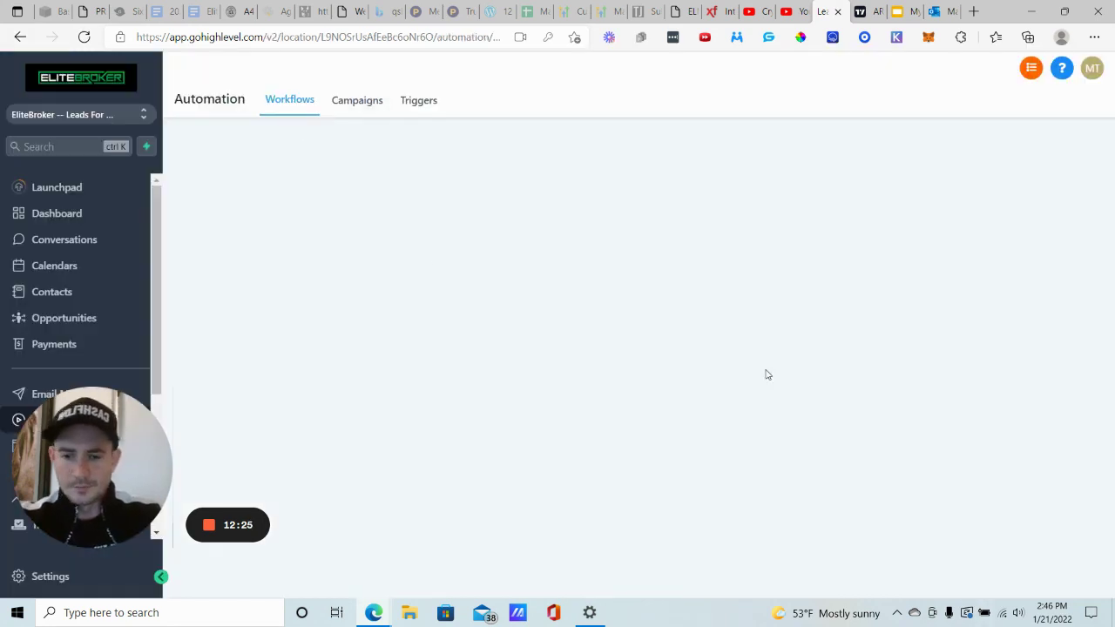